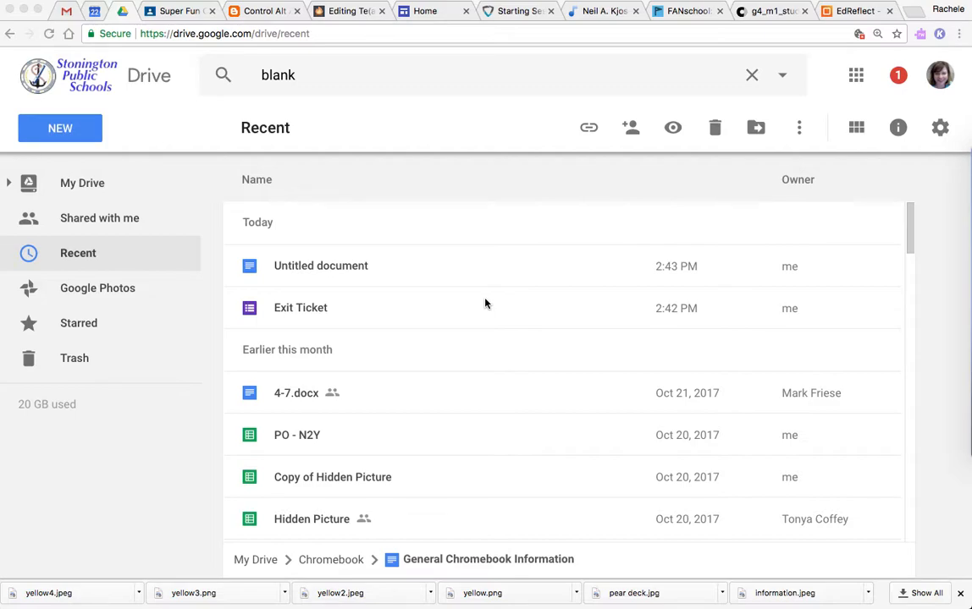
# Open the Google Forms template gallery from Drive's options for creating a new file.
pyautogui.click(69, 130)
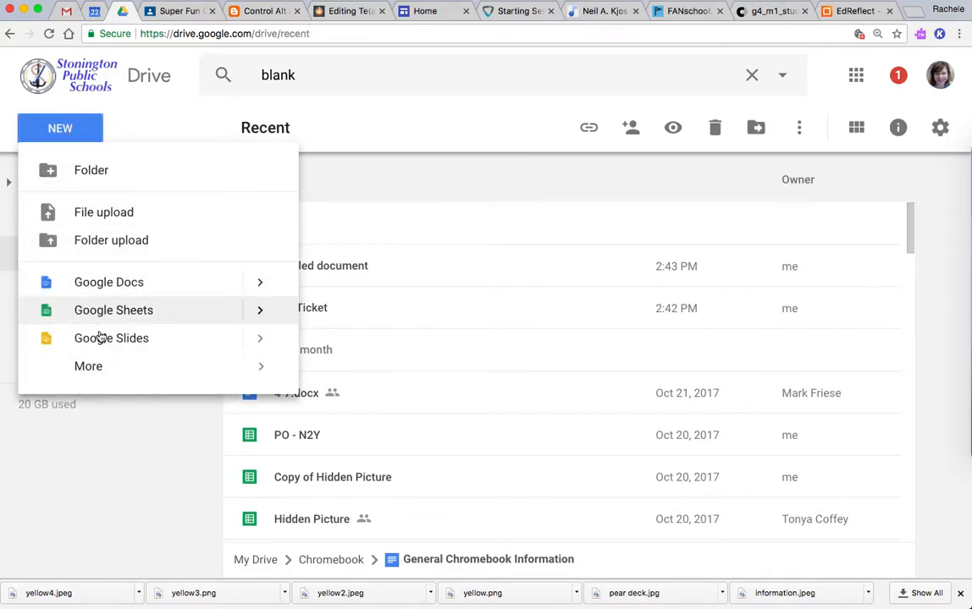
pyautogui.moveTo(107, 372)
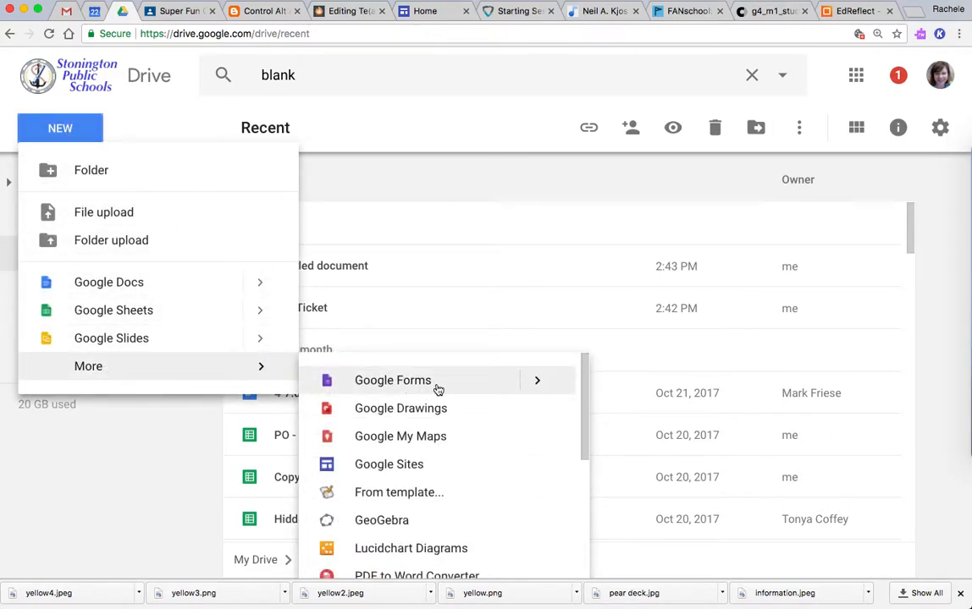
pyautogui.click(538, 384)
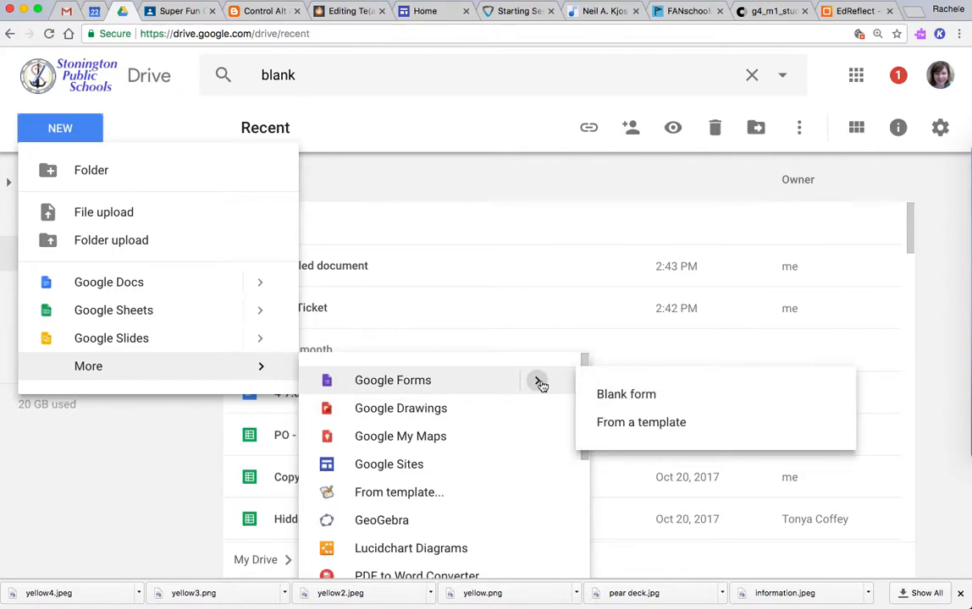
pyautogui.click(630, 423)
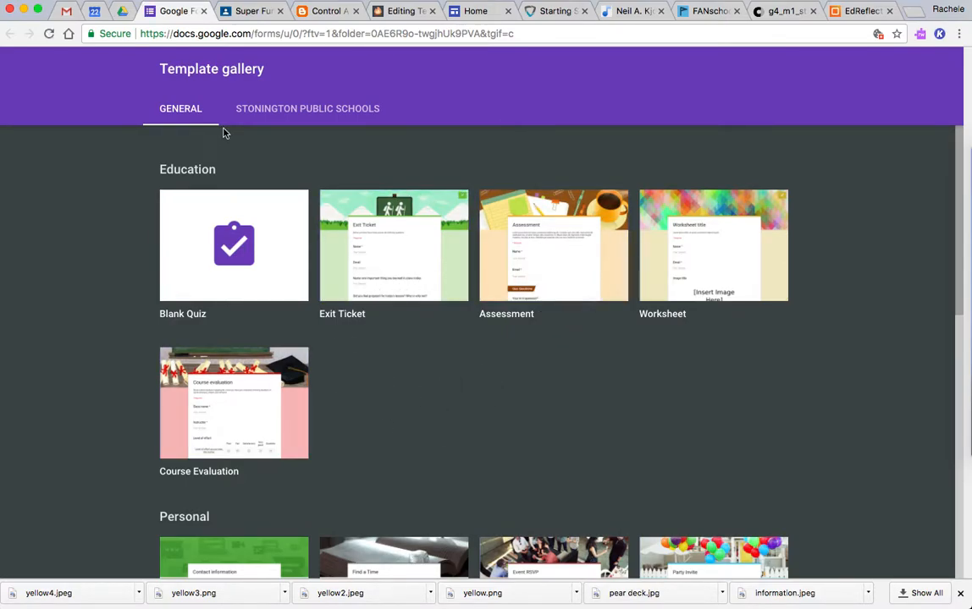
# View the Stonington Public Schools templates and look at the template submission form, then cancel it.
pyautogui.click(275, 113)
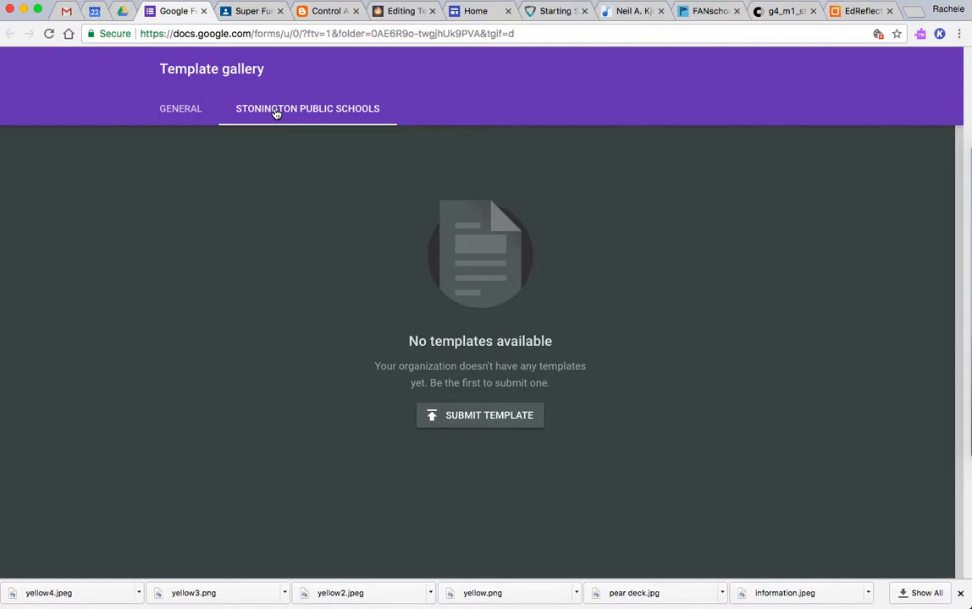
pyautogui.click(473, 418)
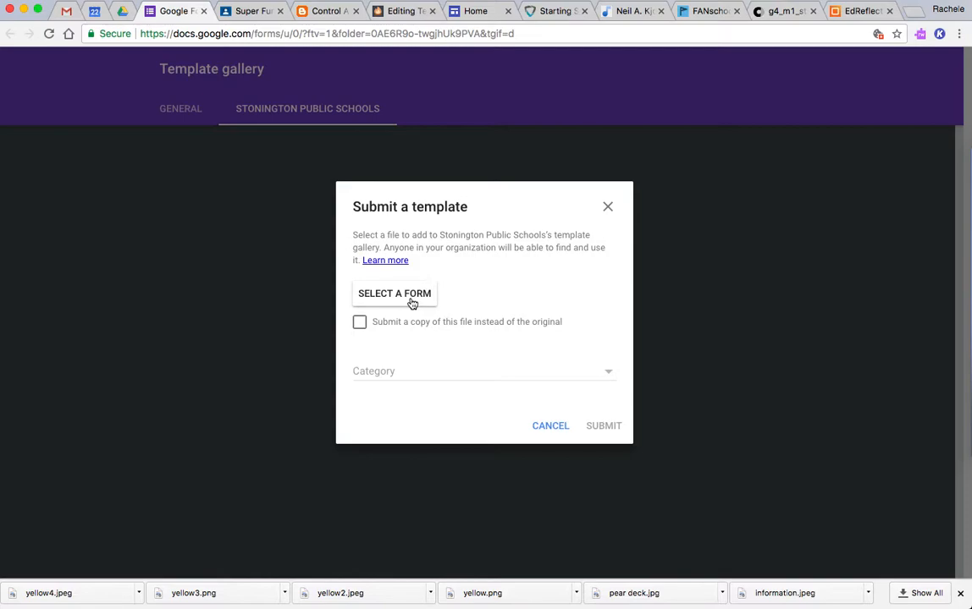
pyautogui.click(544, 427)
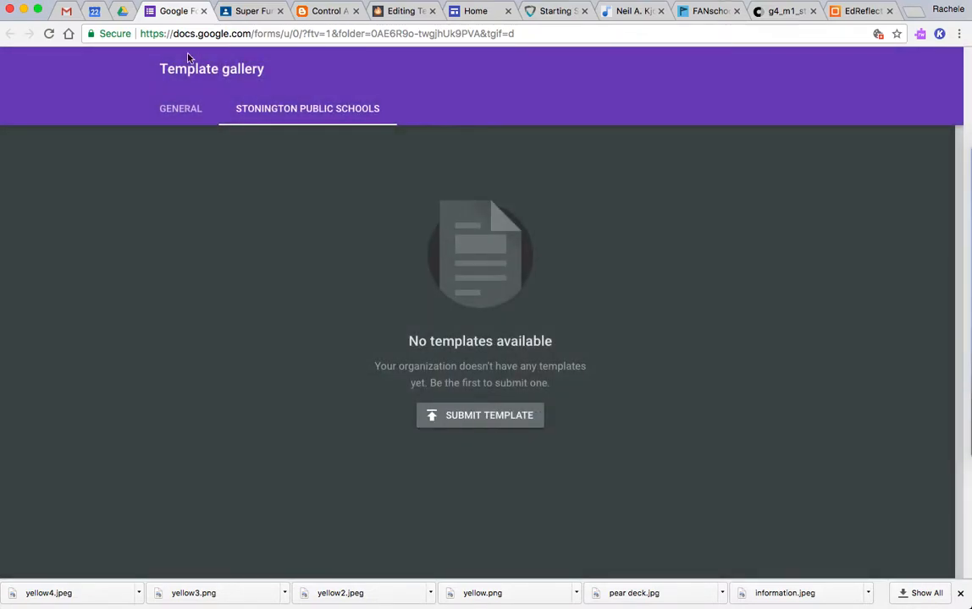
# Return to Google Drive and create a new blank Google Form.
pyautogui.click(117, 12)
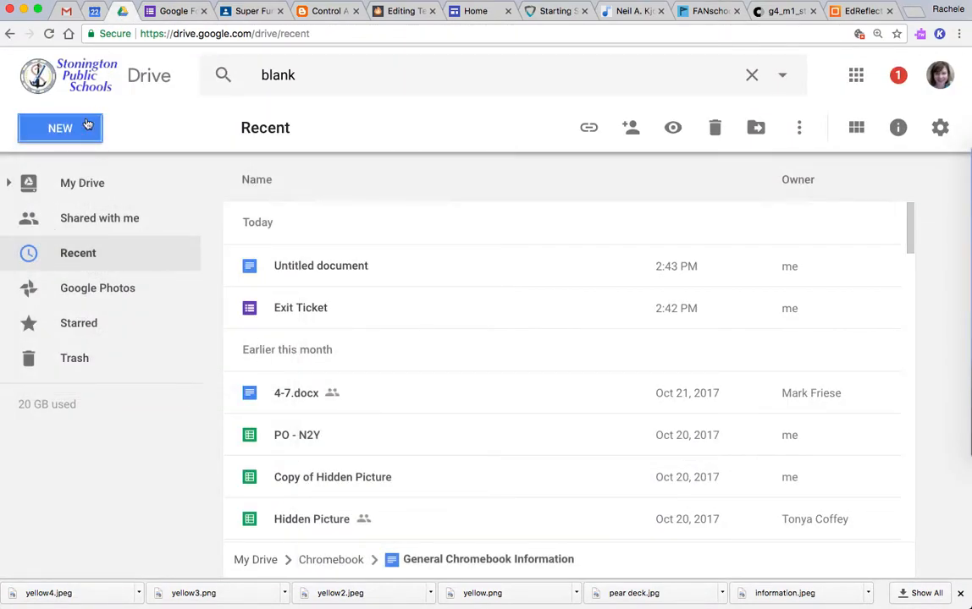
pyautogui.click(65, 134)
pyautogui.moveTo(86, 366)
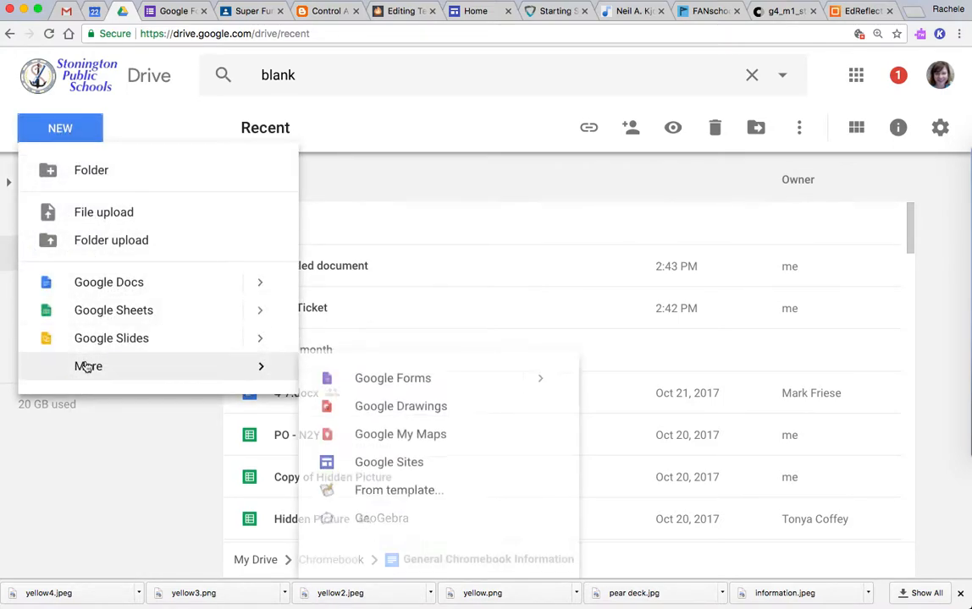
pyautogui.click(373, 382)
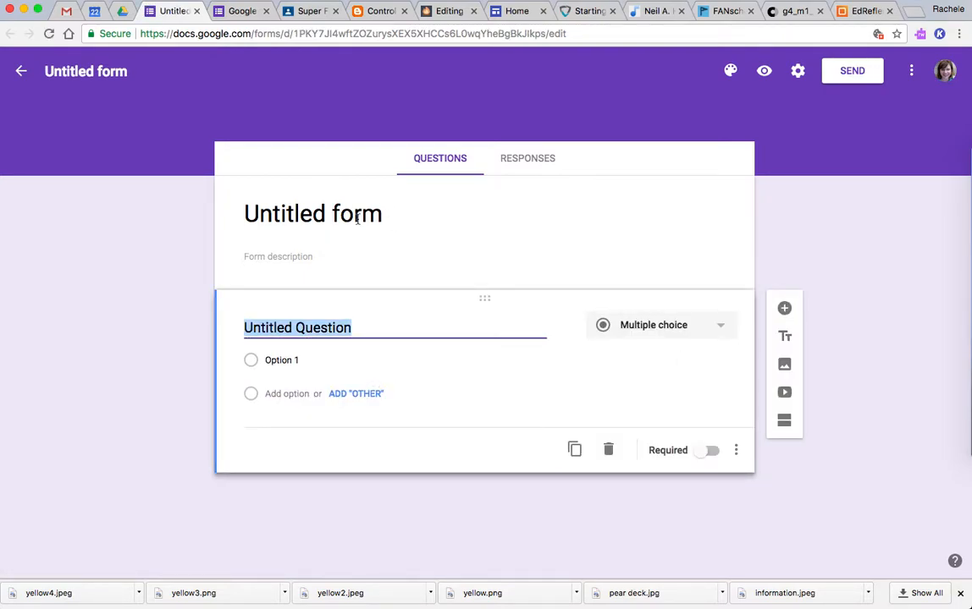
# Title the form "Capital Quiz".
pyautogui.click(357, 219)
pyautogui.write('Capi')
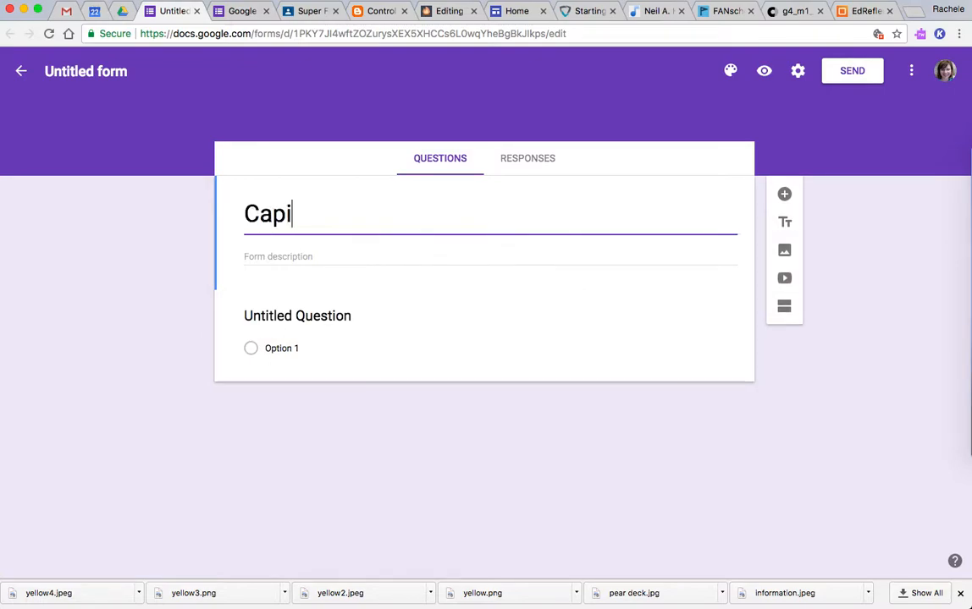
pyautogui.write('tal Quiz')
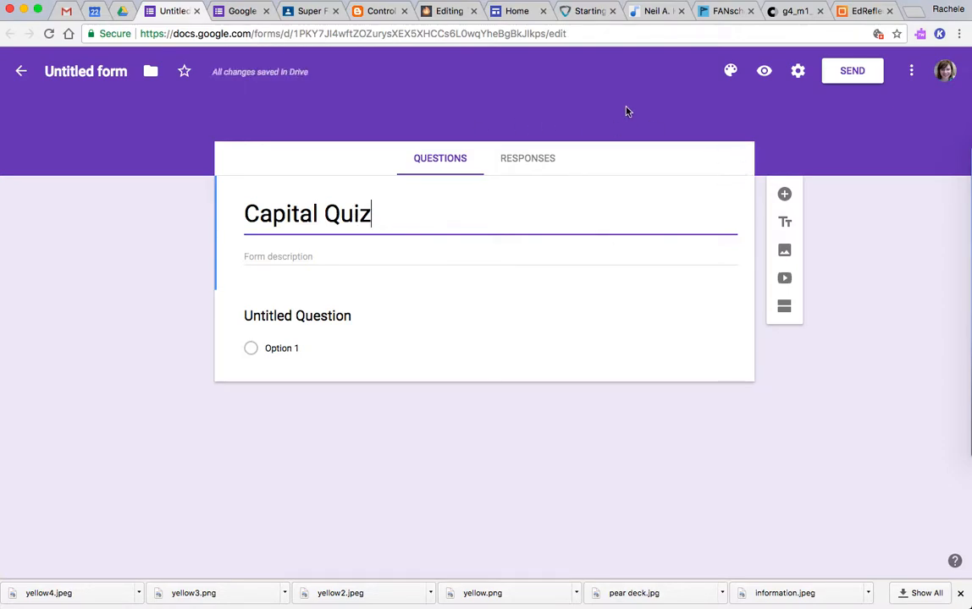
# Apply the Work and School header theme showing colourful chemistry flasks to the form.
pyautogui.click(731, 73)
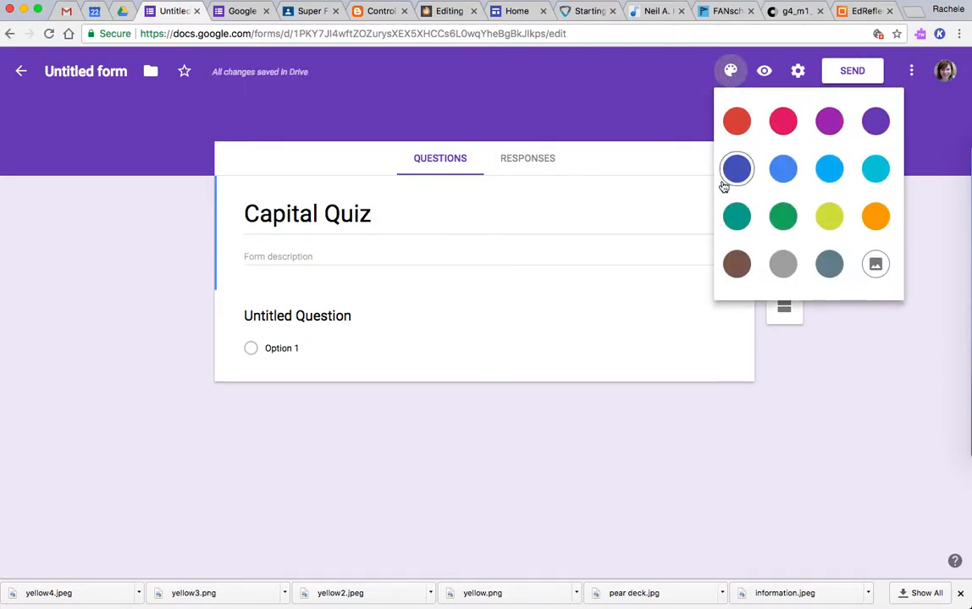
pyautogui.click(876, 267)
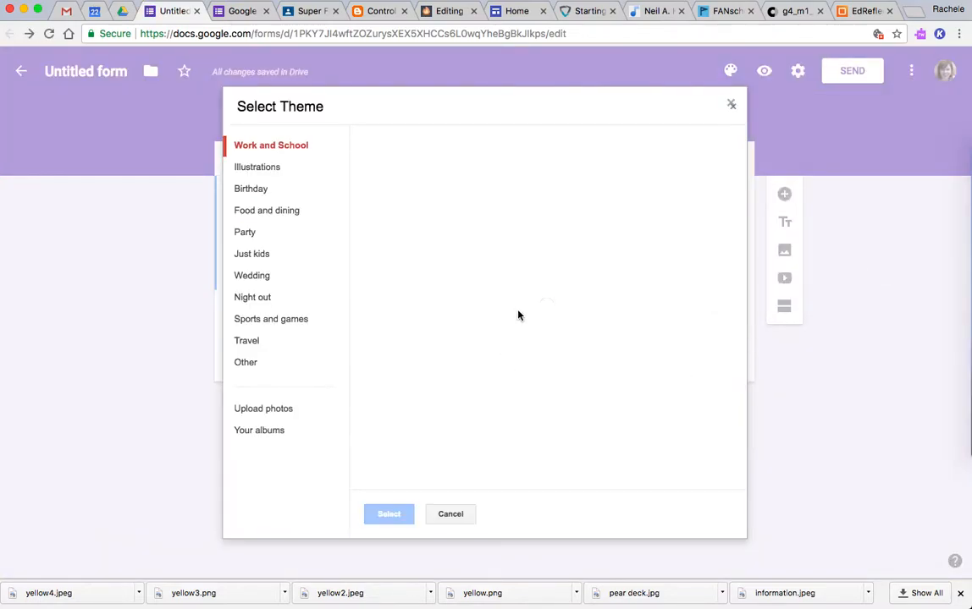
pyautogui.scroll(-3, 520, 317)
pyautogui.scroll(-5, 520, 316)
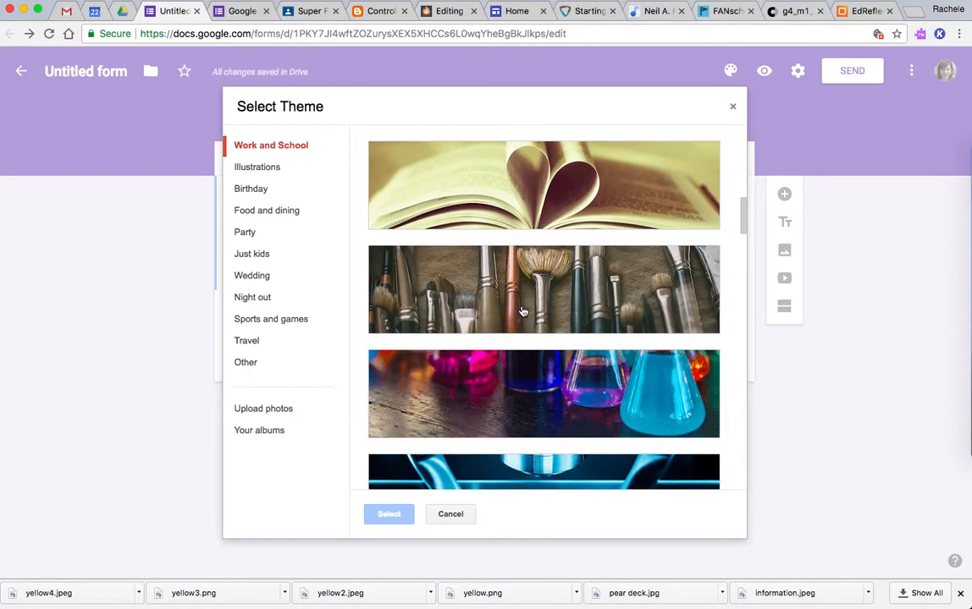
pyautogui.click(470, 373)
pyautogui.click(391, 514)
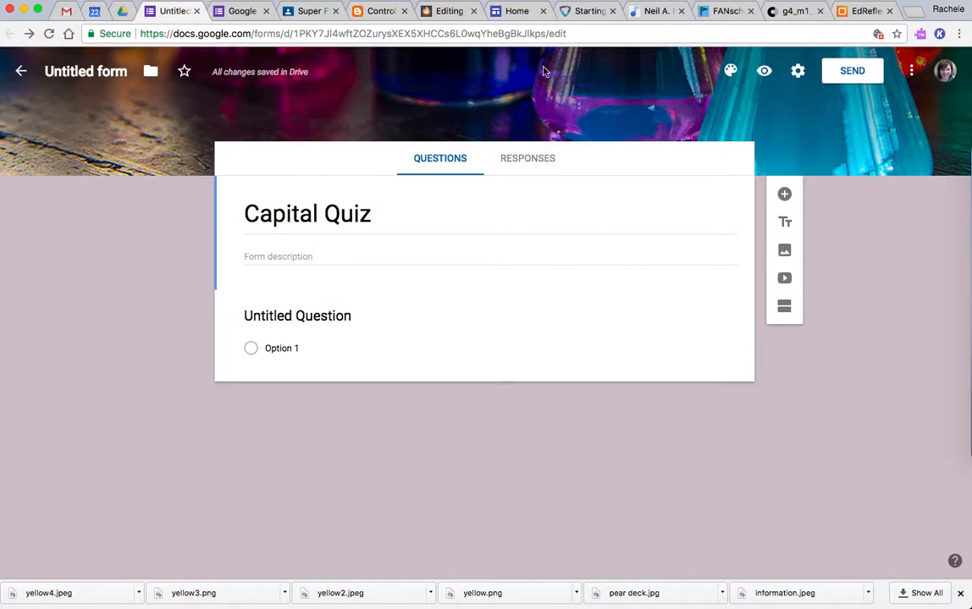
# Turn on "Make this a quiz" in the form's settings.
pyautogui.click(797, 73)
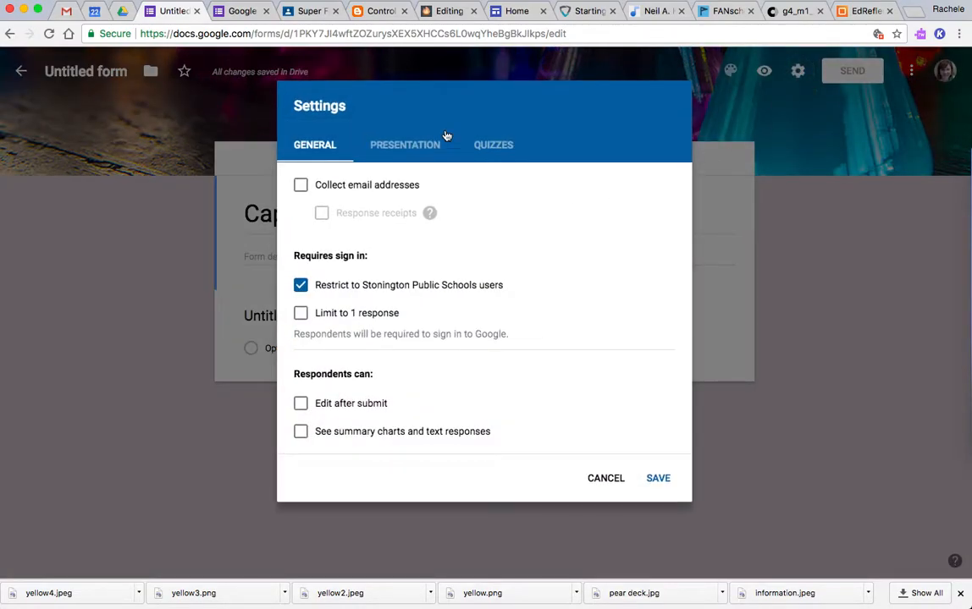
pyautogui.click(495, 149)
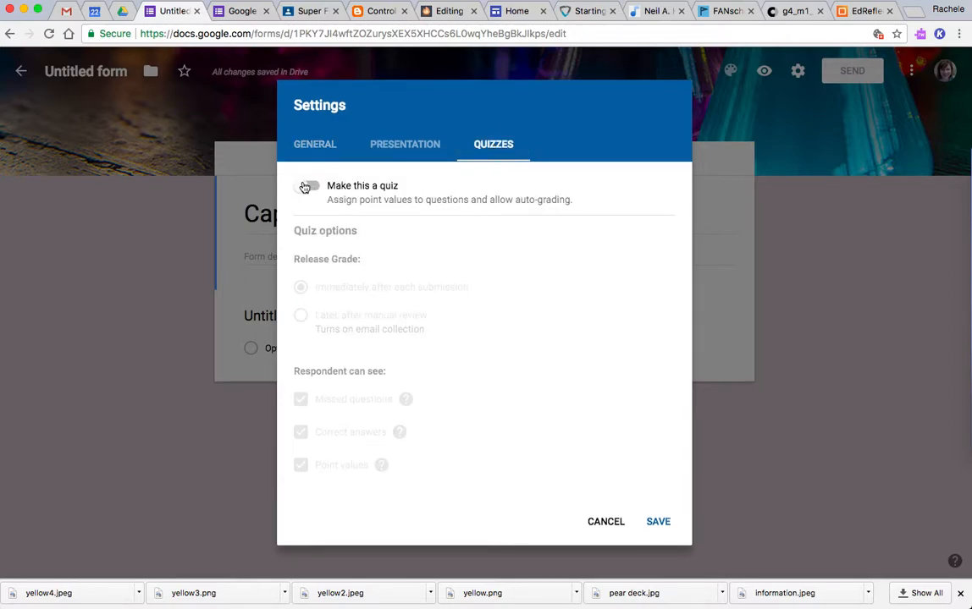
pyautogui.click(304, 187)
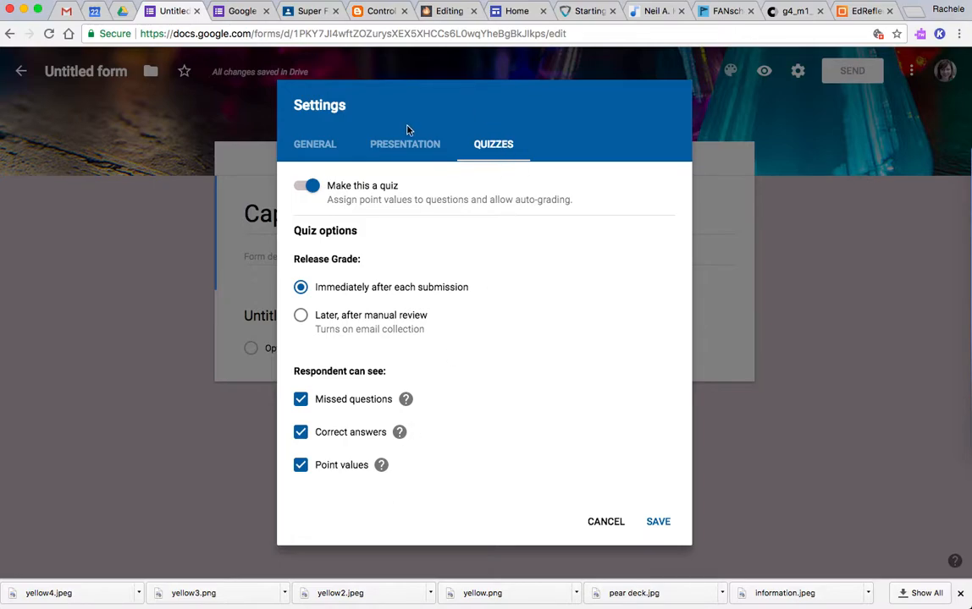
# Review the presentation and quiz settings, turn on collecting email addresses, and save the form settings.
pyautogui.click(407, 147)
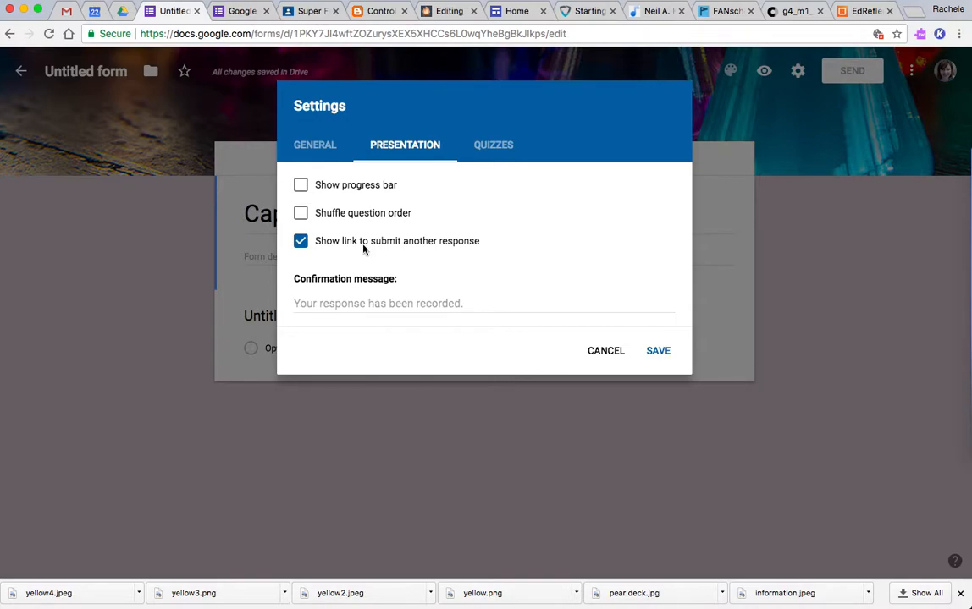
pyautogui.click(316, 145)
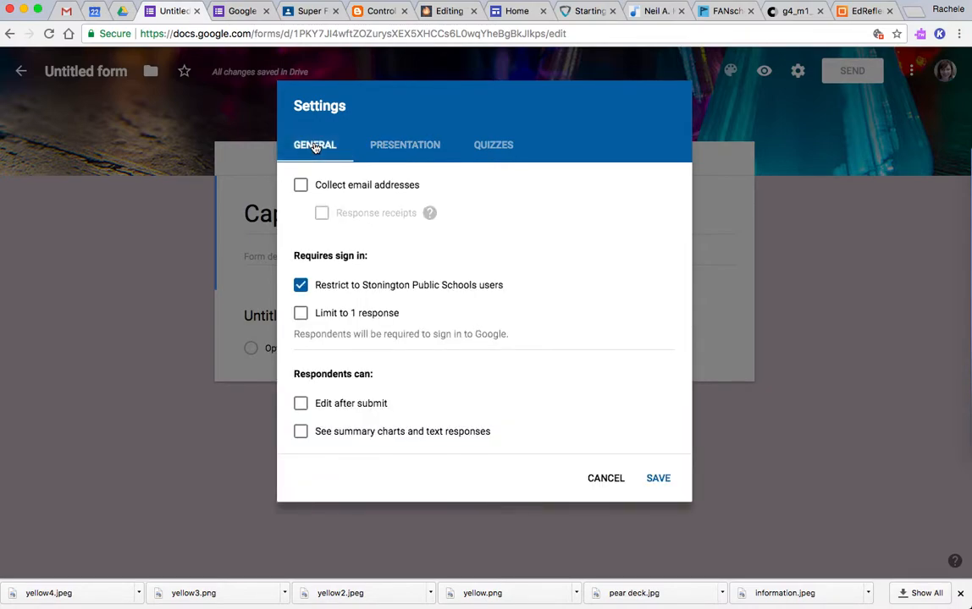
pyautogui.click(301, 187)
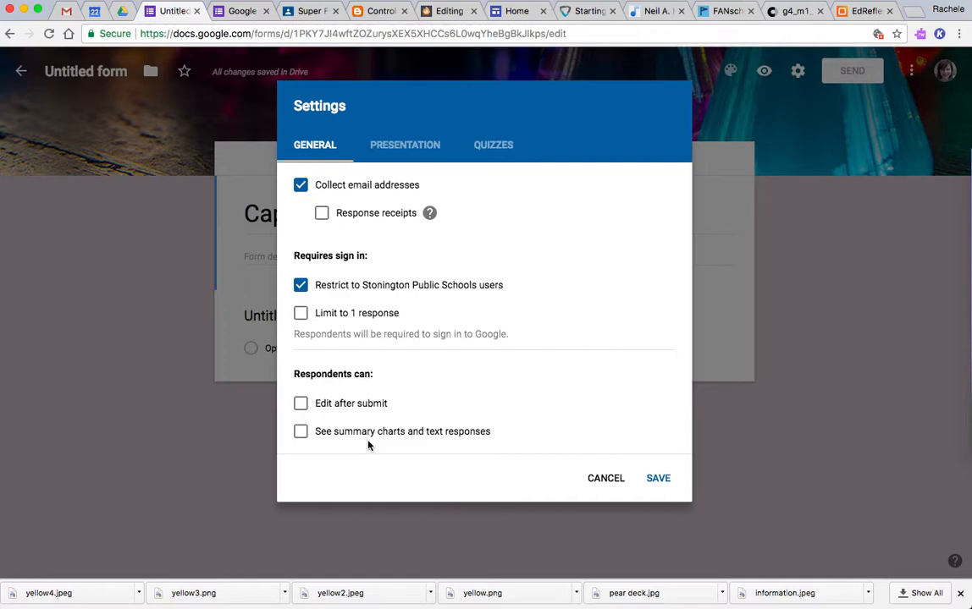
pyautogui.click(495, 145)
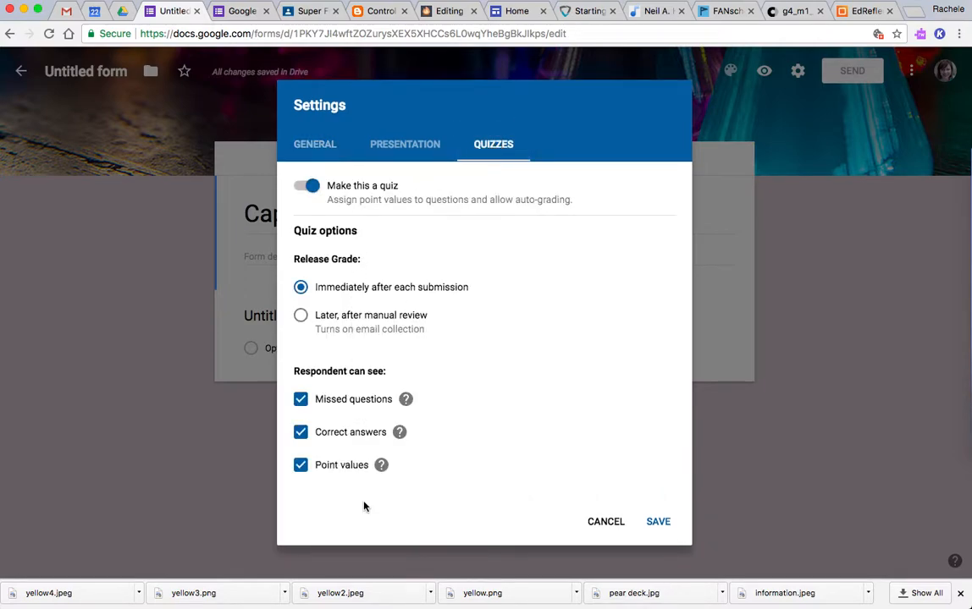
pyautogui.click(658, 522)
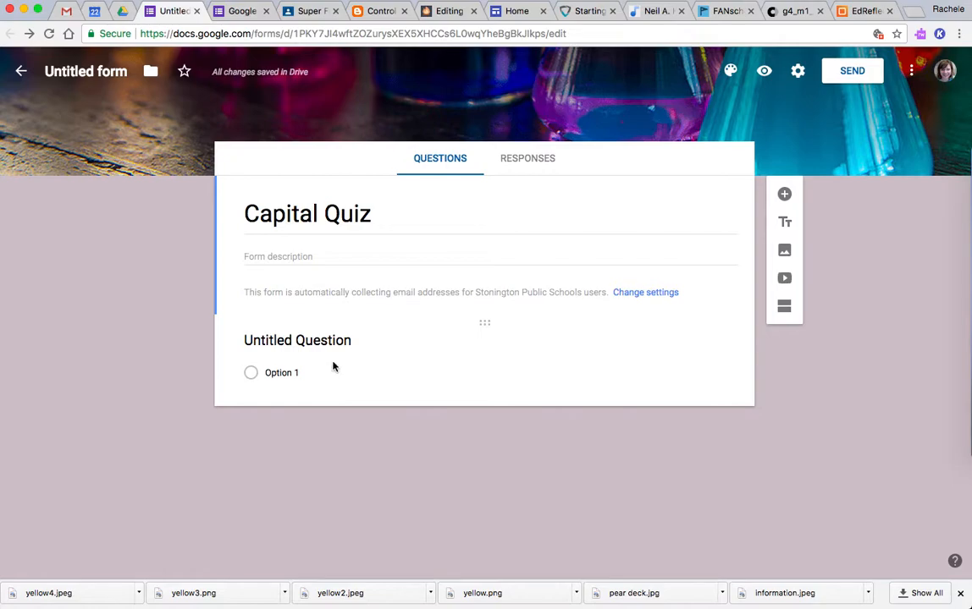
# Enter "What is the capital of Connecticut?" as the text of the first question.
pyautogui.click(322, 340)
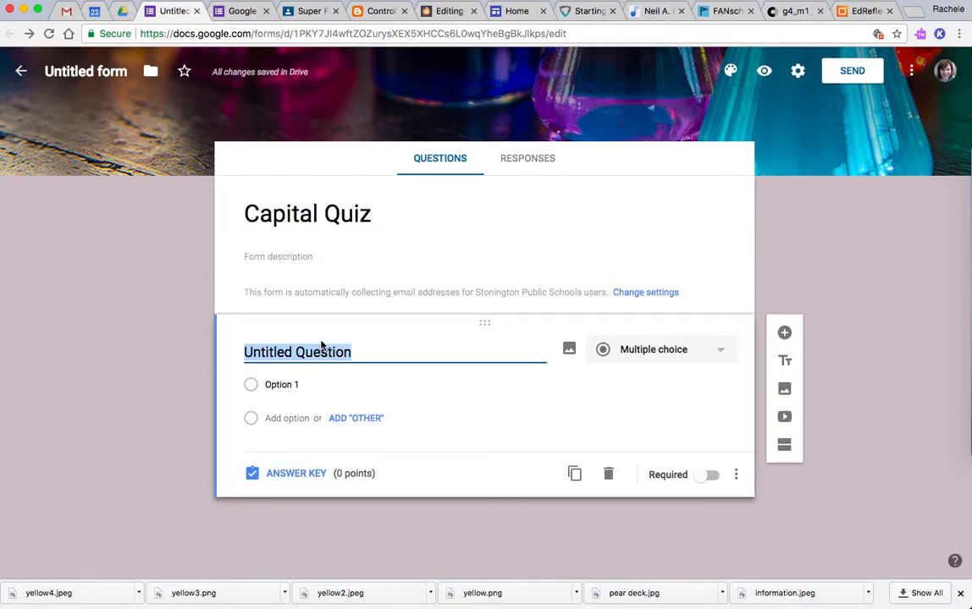
pyautogui.write('What ')
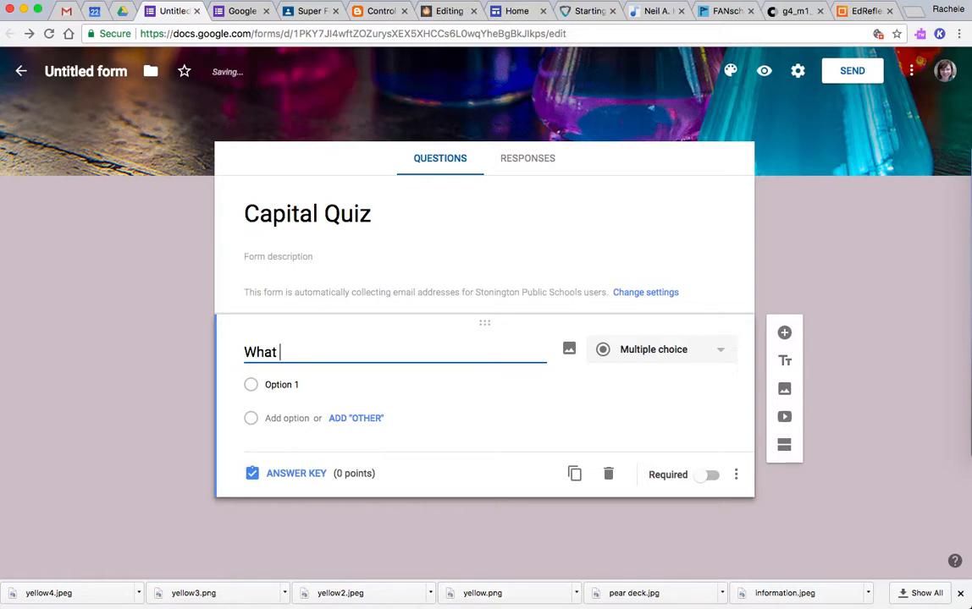
pyautogui.write('is the caita')
pyautogui.press('BackSpace')
pyautogui.press('BackSpace')
pyautogui.press('BackSpace')
pyautogui.write('pi')
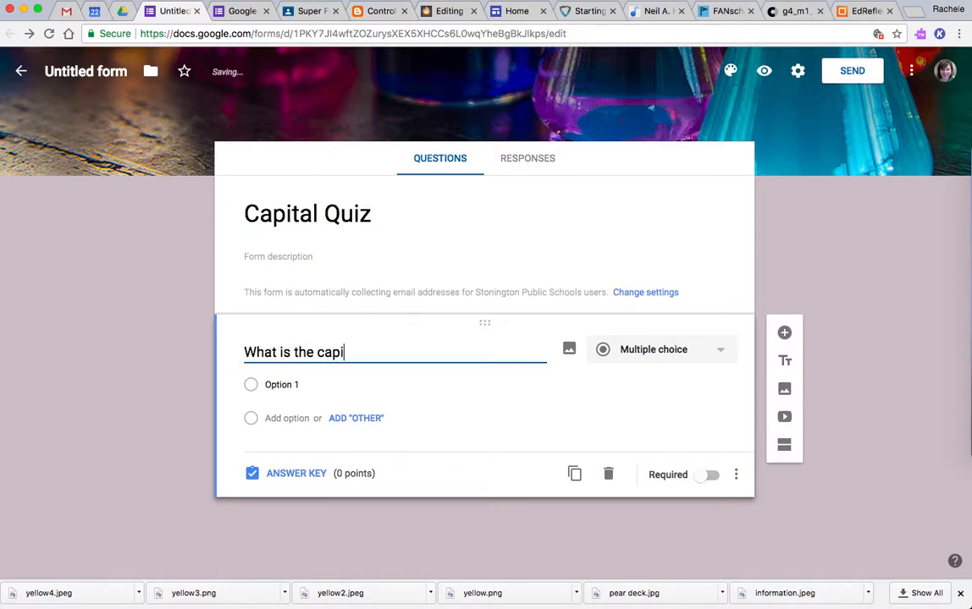
pyautogui.write('tal of Conn')
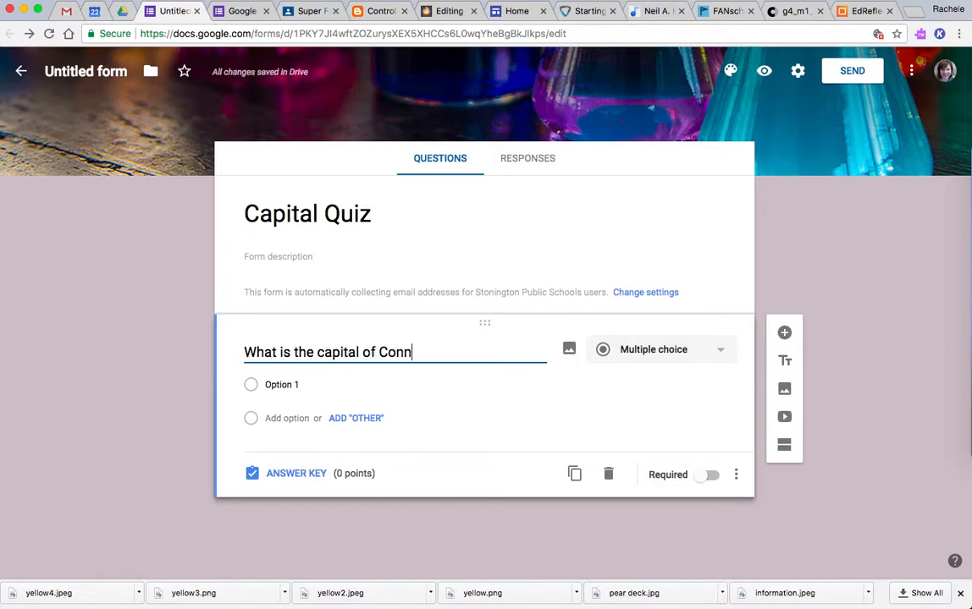
pyautogui.write('ecticut?')
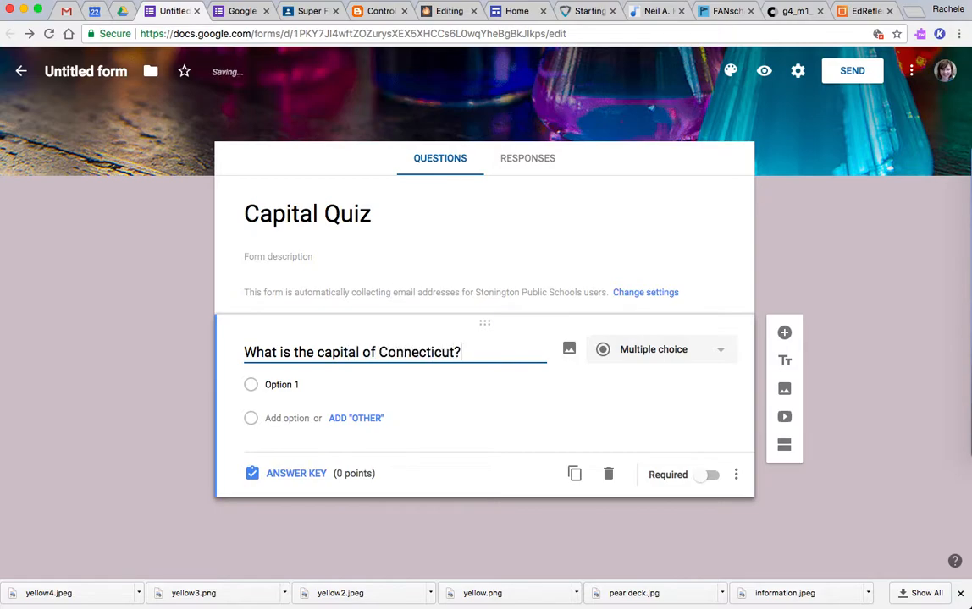
# Give the Connecticut question two multiple-choice options, "Hartford" and "Stonington".
pyautogui.press('Tab')
pyautogui.write('H')
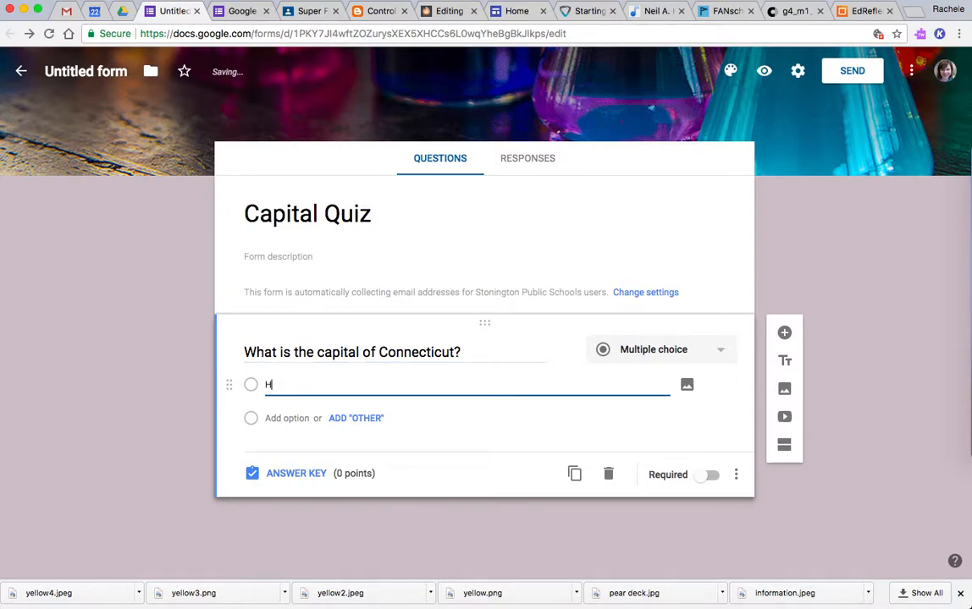
pyautogui.write('artfor')
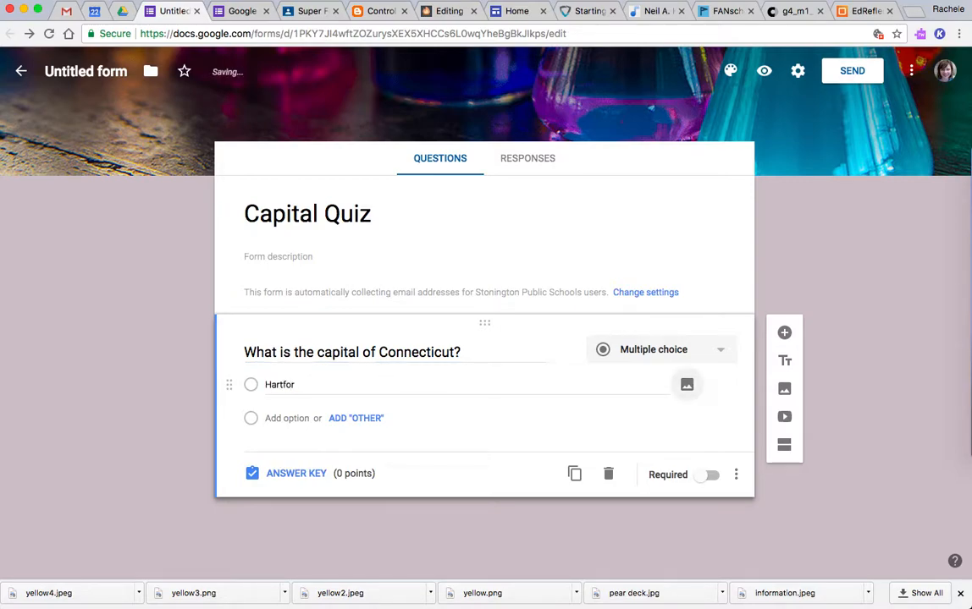
pyautogui.doubleClick(302, 382)
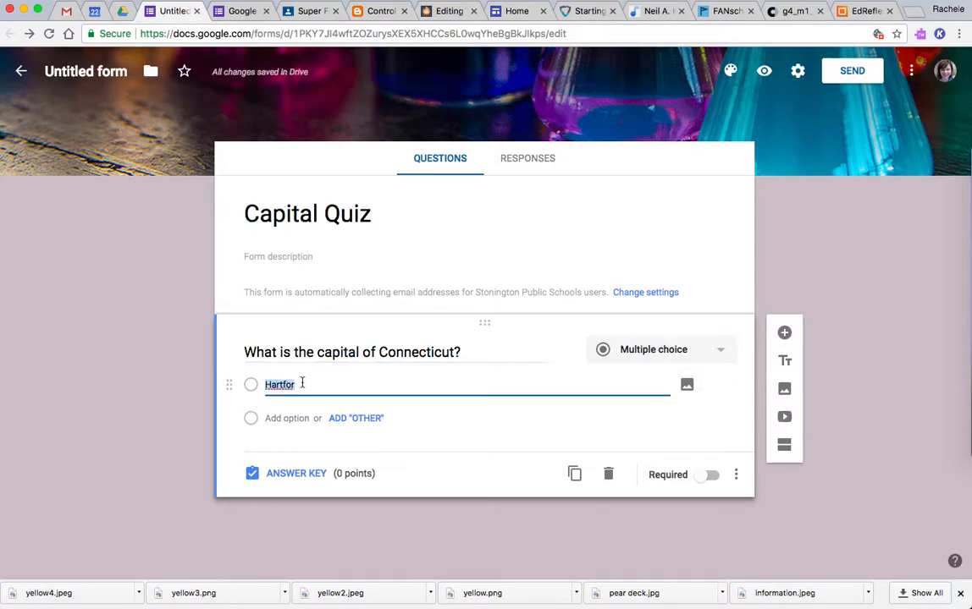
pyautogui.write('Hartford')
pyautogui.click(287, 418)
pyautogui.write('Stonington')
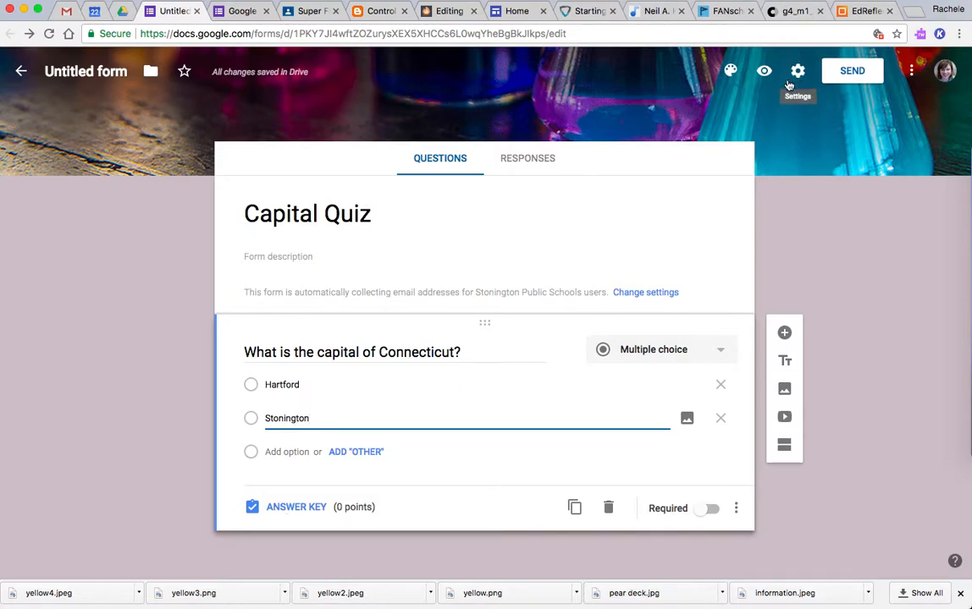
# Set Hartford as the correct answer in the question's answer key and make it worth 1 point.
pyautogui.click(298, 509)
pyautogui.click(253, 435)
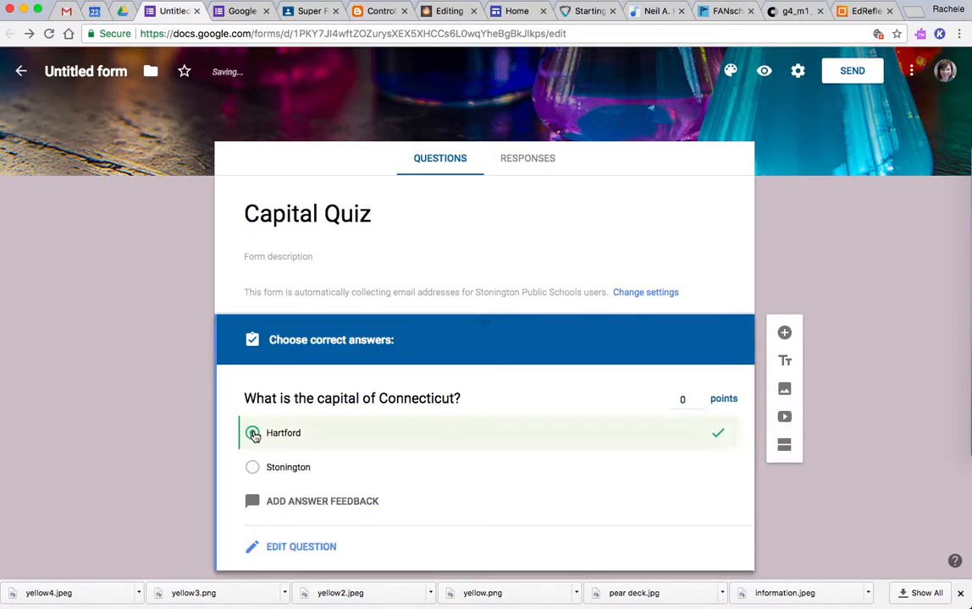
pyautogui.click(701, 398)
pyautogui.click(809, 504)
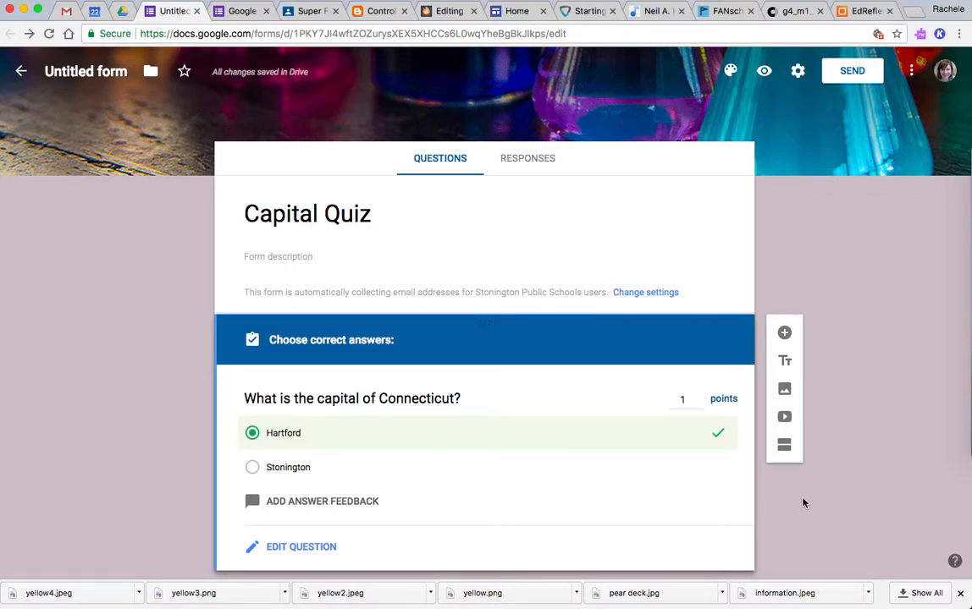
# Duplicate the Connecticut question and change the copy's text to "What is the capital of Rhode Island?".
pyautogui.scroll(-1, 636, 447)
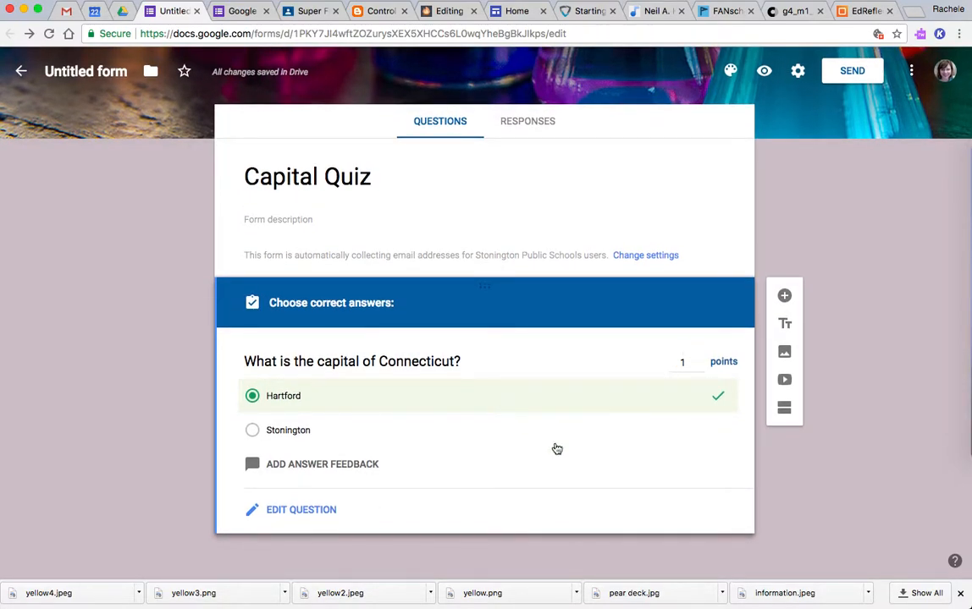
pyautogui.click(302, 511)
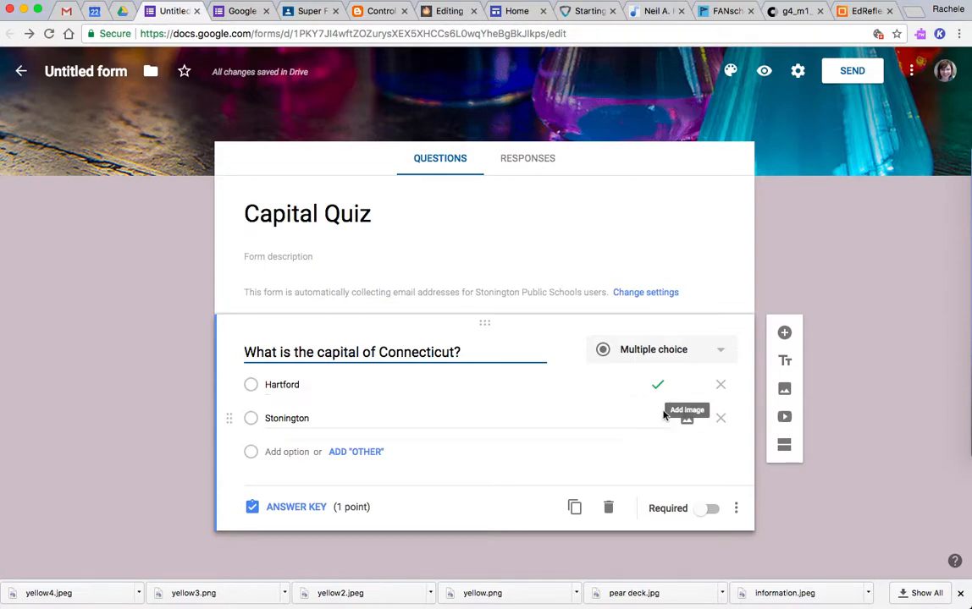
pyautogui.click(574, 508)
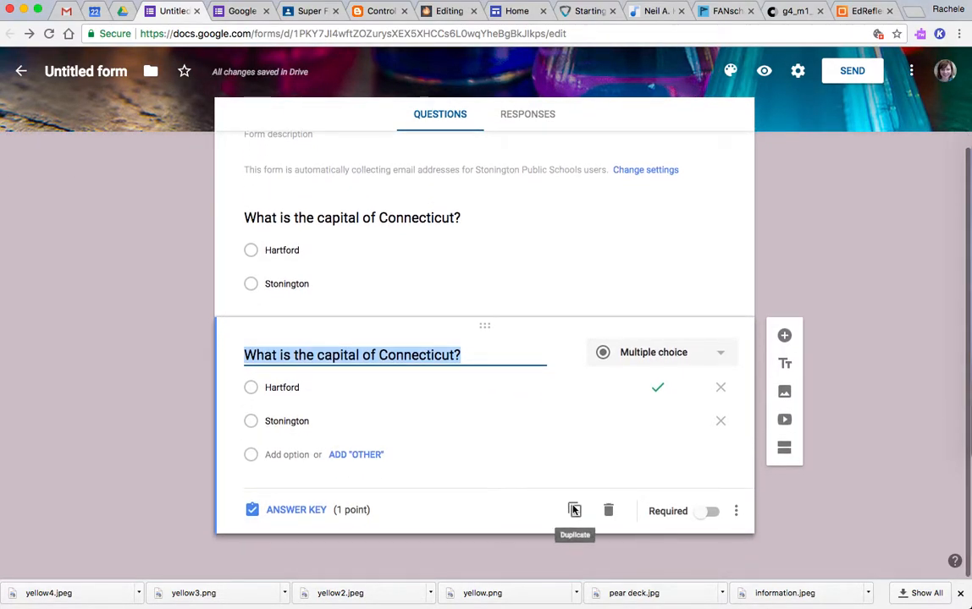
pyautogui.click(454, 356)
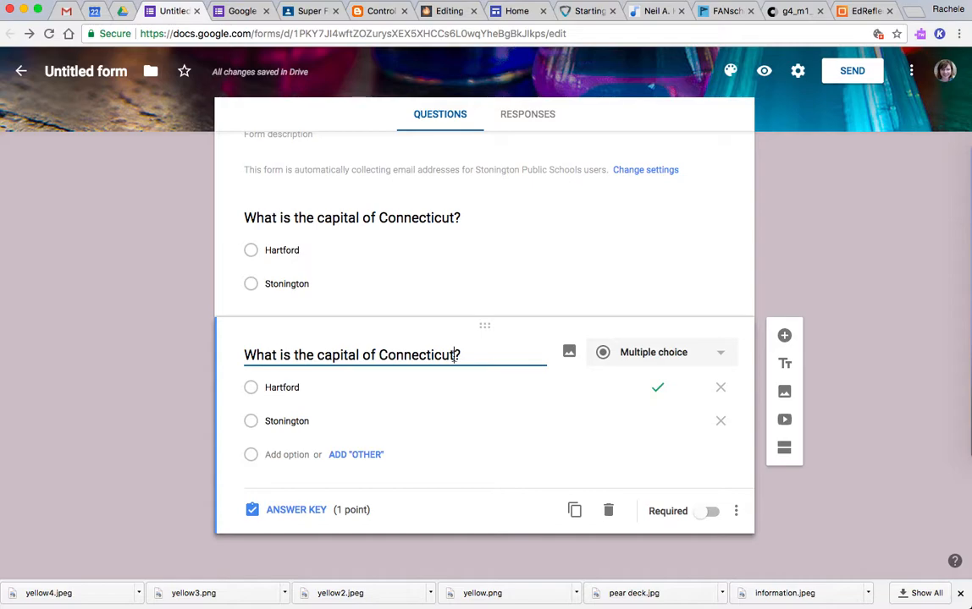
pyautogui.moveTo(454, 356); pyautogui.dragTo(380, 357)
pyautogui.write('Rhode Isl')
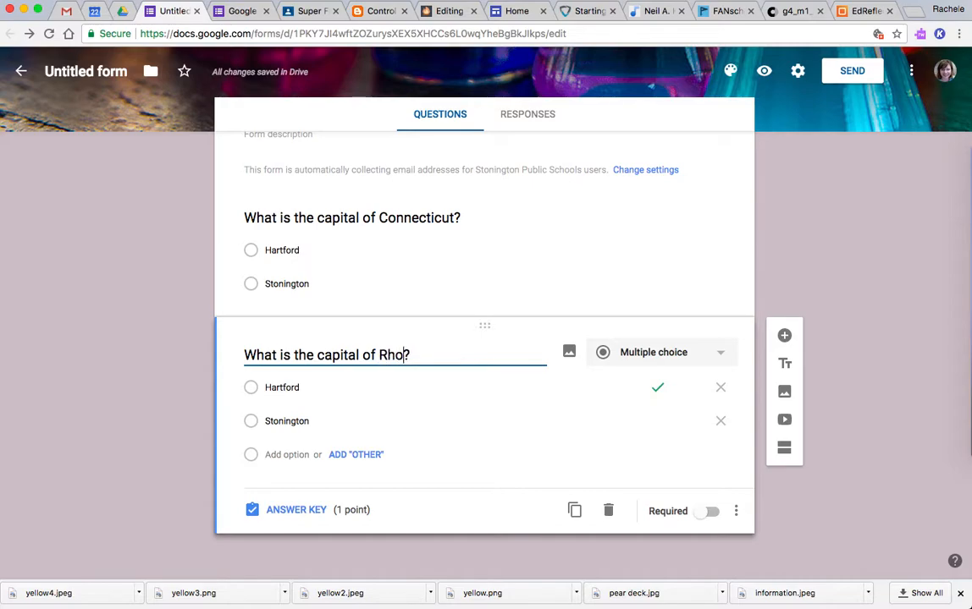
pyautogui.write('and')
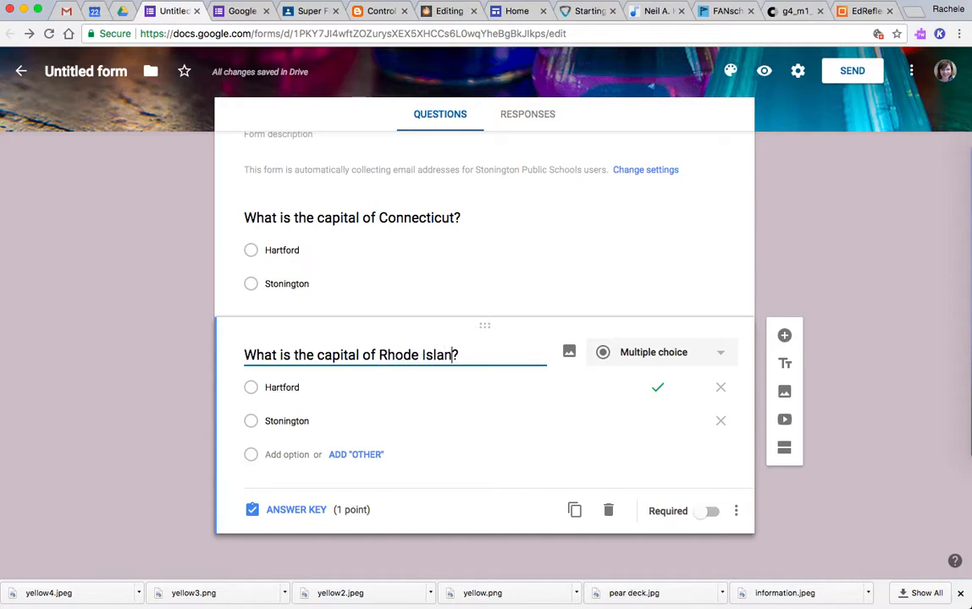
# Replace the Rhode Island question's two options with "Westerly" and "Providence".
pyautogui.click(302, 386)
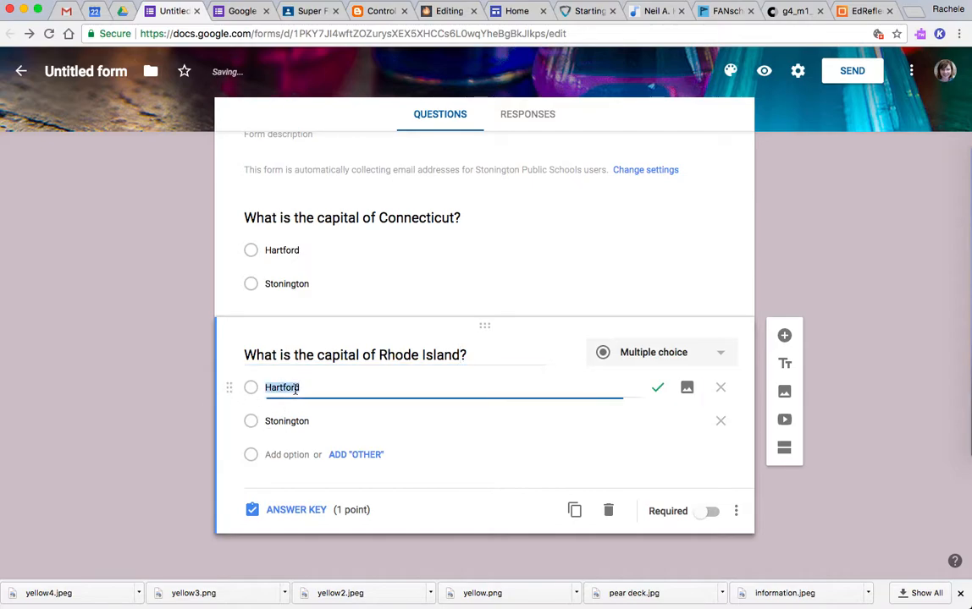
pyautogui.write('West')
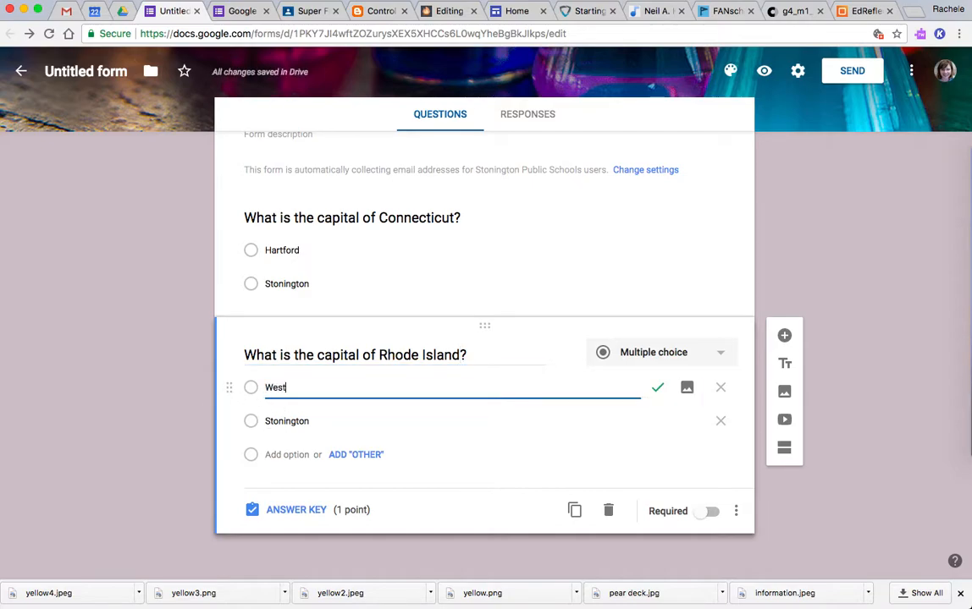
pyautogui.write('erly')
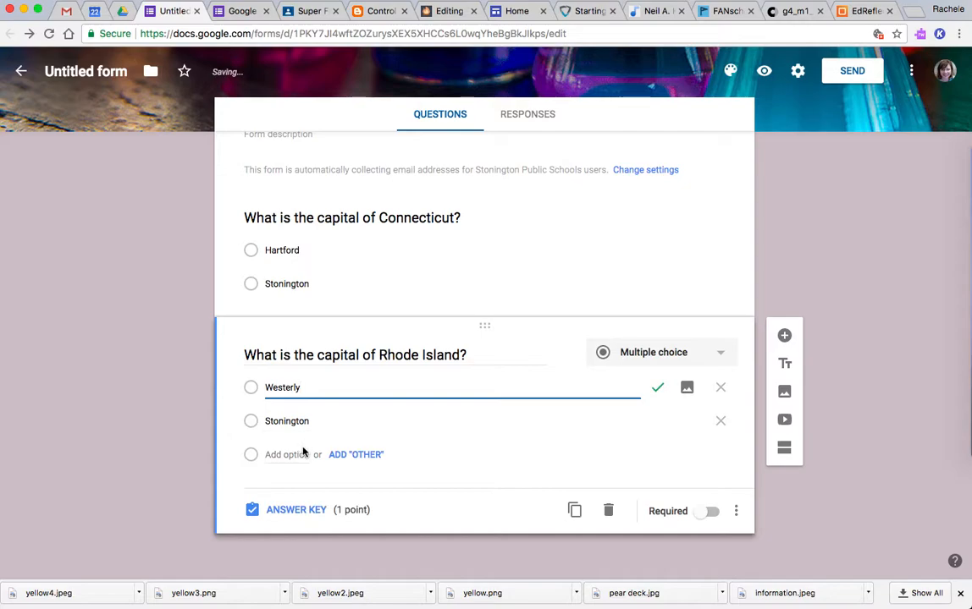
pyautogui.click(296, 421)
pyautogui.write('Providence')
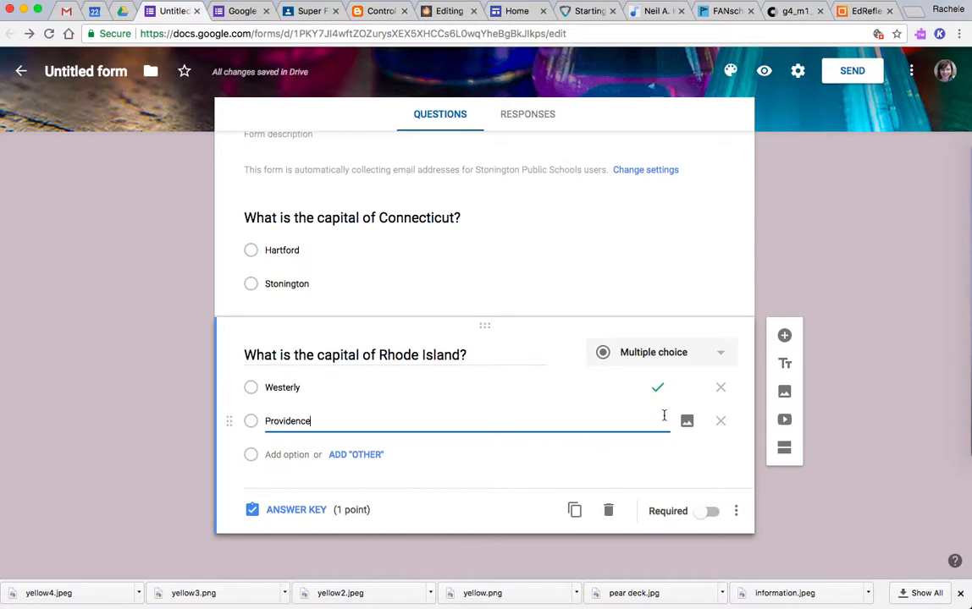
# Set Providence as the correct answer in the Rhode Island question's answer key and return to editing the question.
pyautogui.click(657, 389)
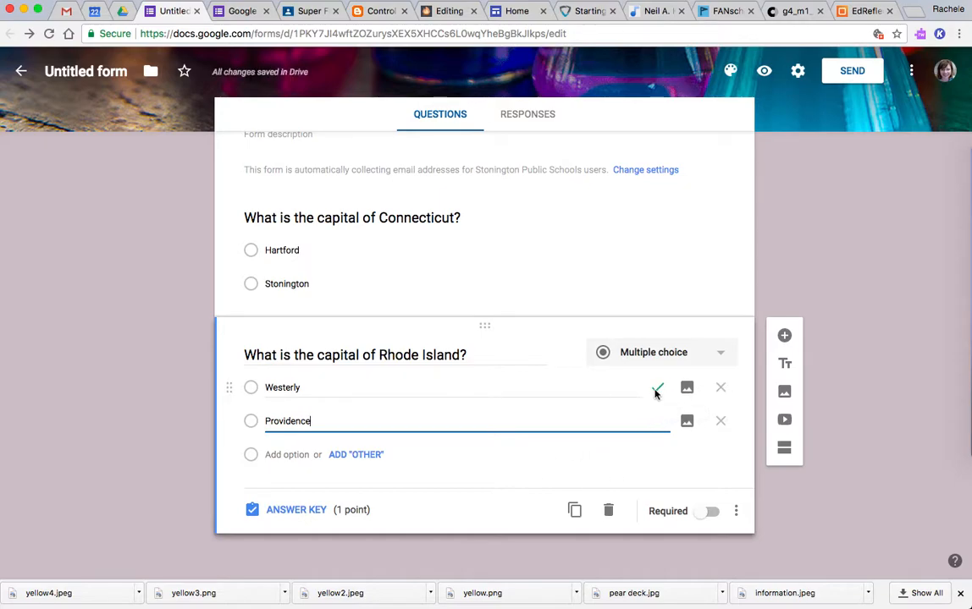
pyautogui.click(296, 510)
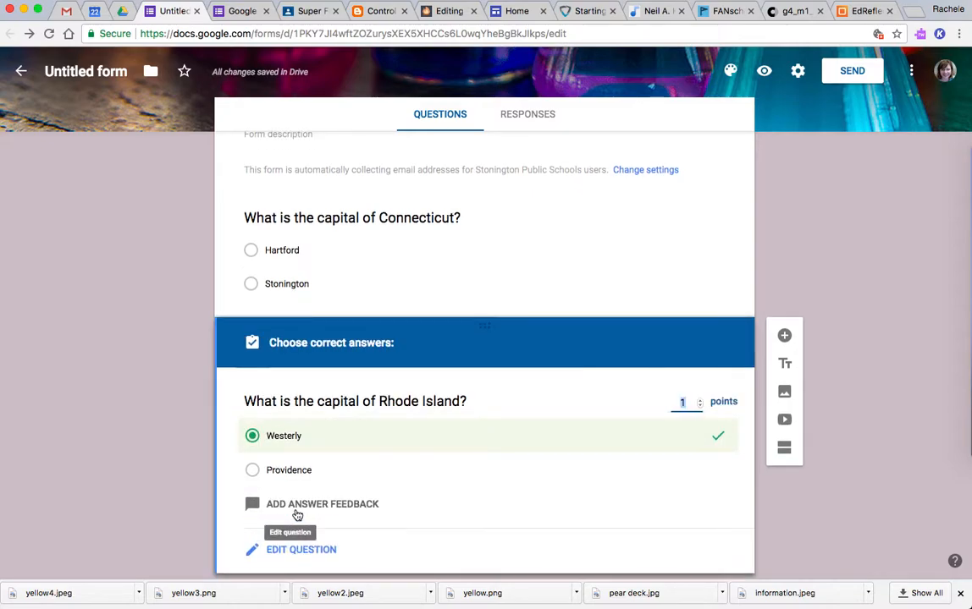
pyautogui.click(252, 471)
pyautogui.click(255, 435)
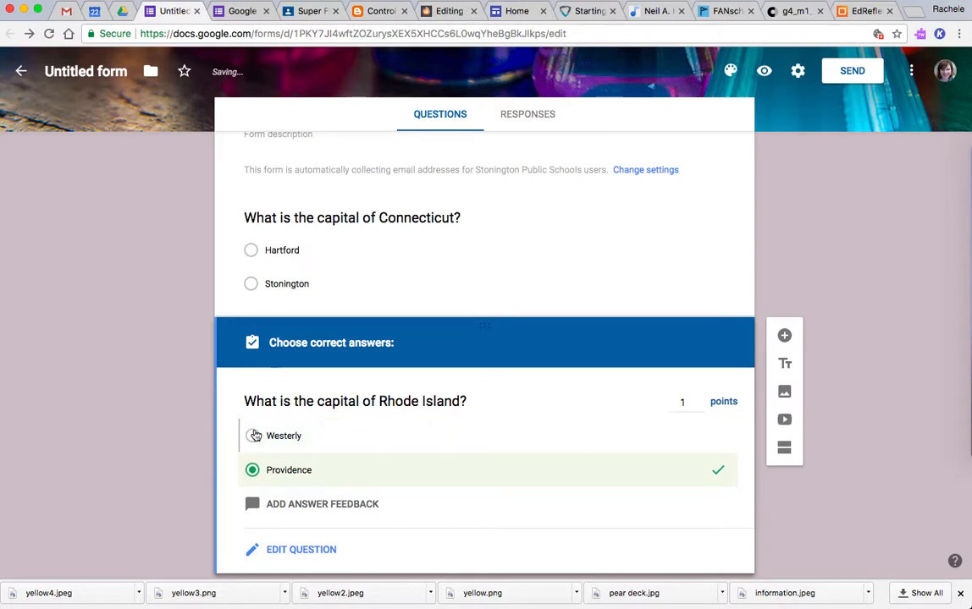
pyautogui.click(306, 550)
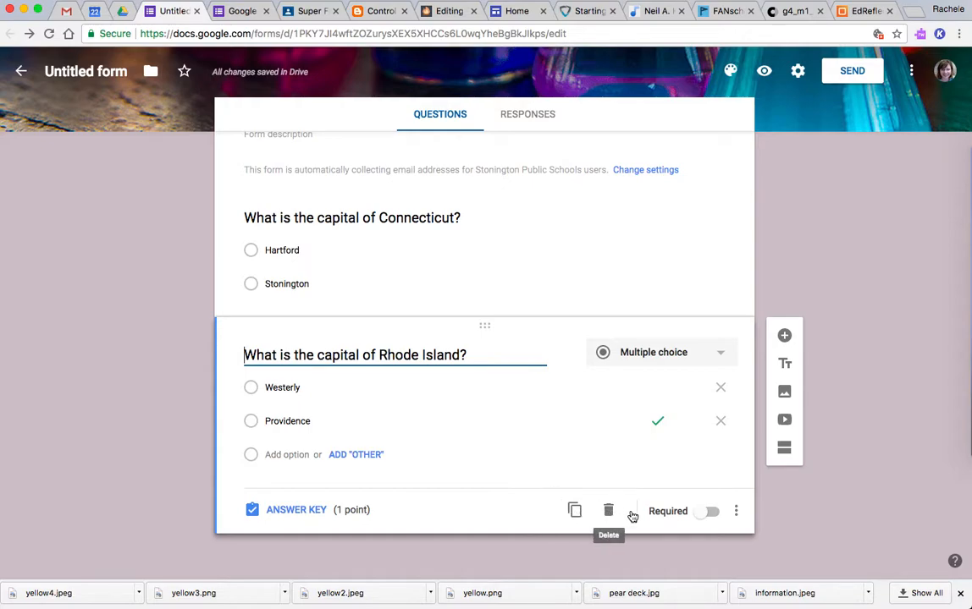
# Make the Rhode Island question required and look at its additional display and shuffle options.
pyautogui.click(707, 512)
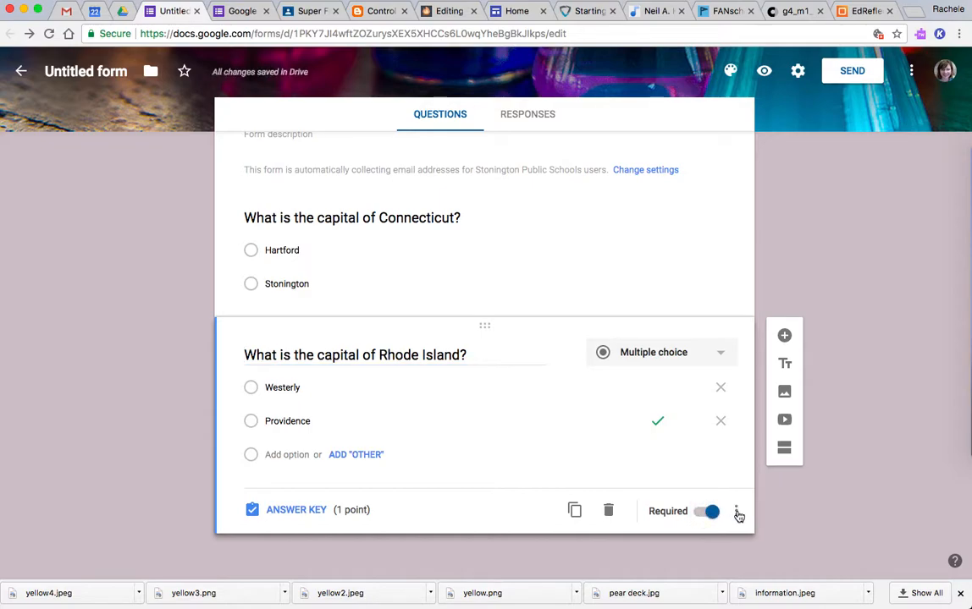
pyautogui.click(736, 513)
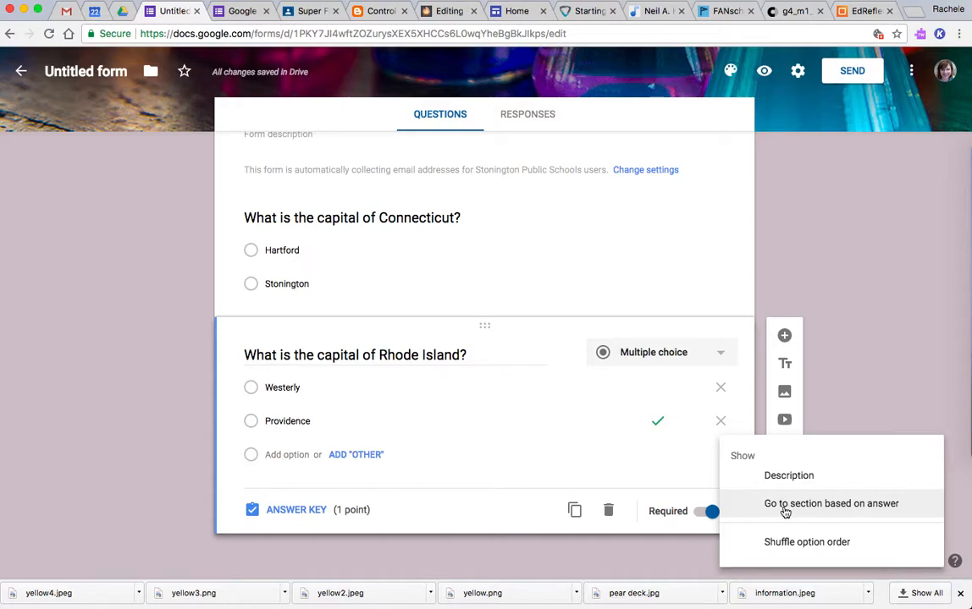
pyautogui.click(505, 521)
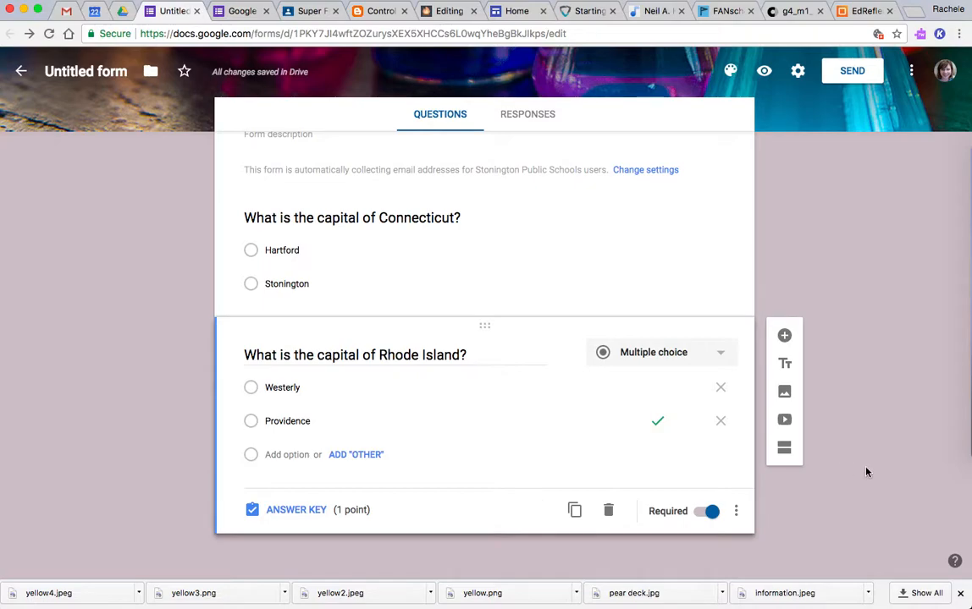
# Preview the quiz, submit a response with Hartford and Providence as the answers, and view its score.
pyautogui.scroll(2, 866, 472)
pyautogui.scroll(-2, 866, 472)
pyautogui.scroll(3, 865, 472)
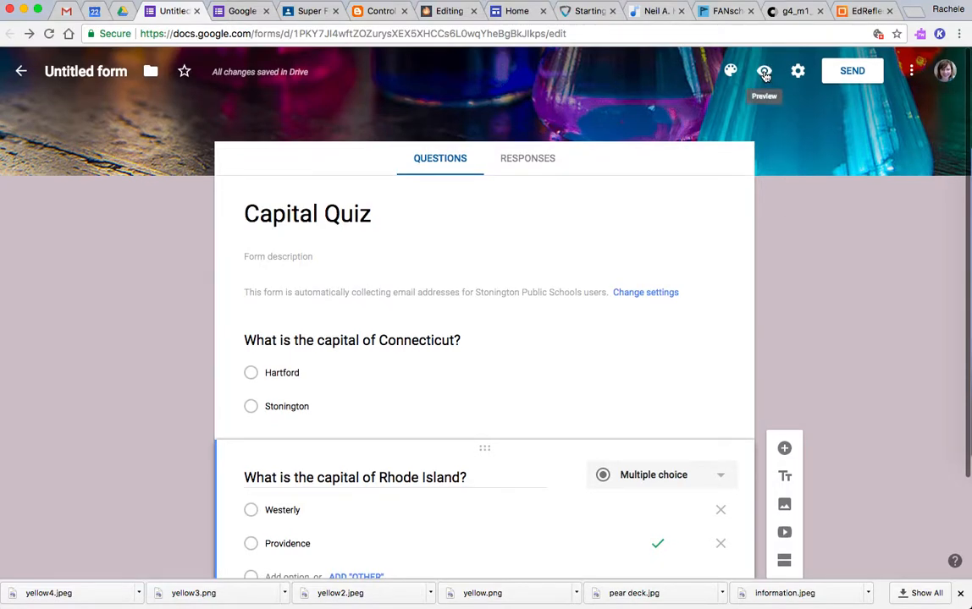
pyautogui.click(763, 71)
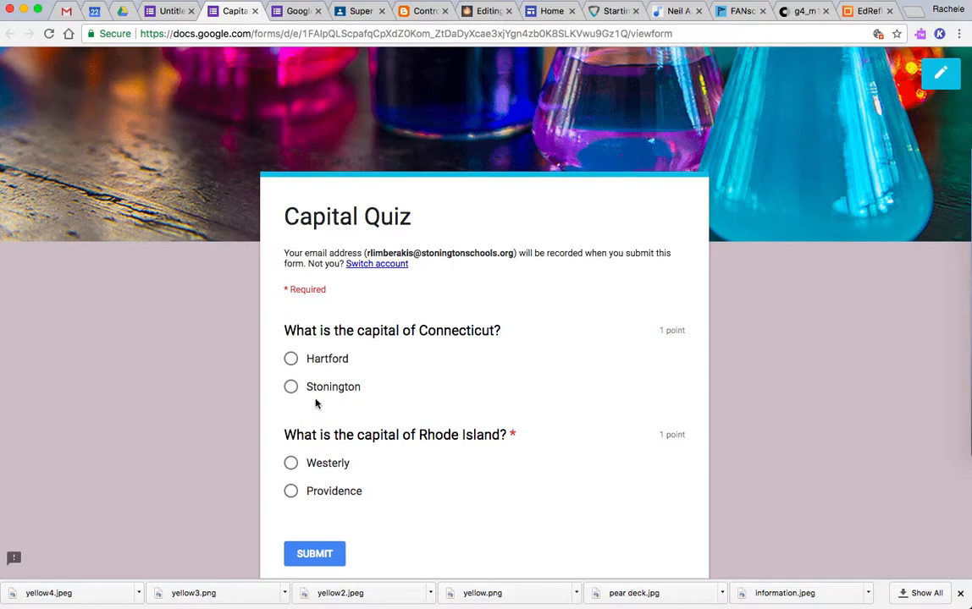
pyautogui.click(290, 358)
pyautogui.click(290, 492)
pyautogui.click(314, 555)
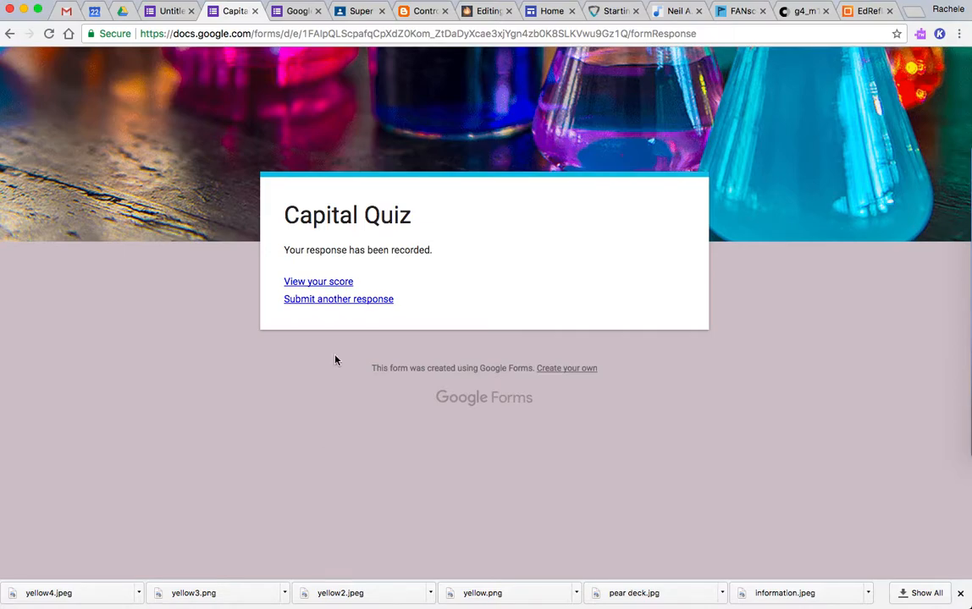
pyautogui.click(326, 282)
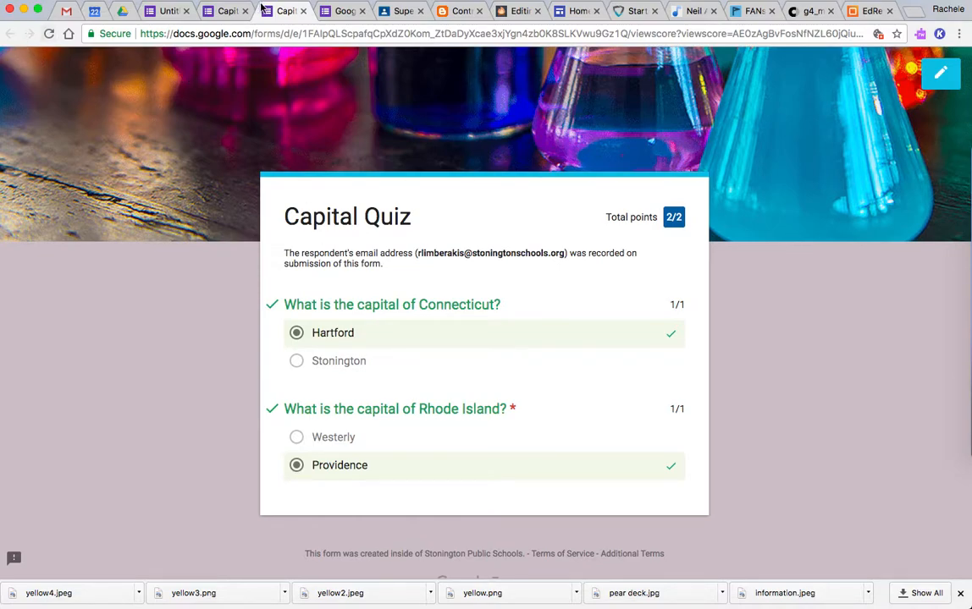
# Submit another response to the quiz with Stonington and Westerly as the answers.
pyautogui.click(225, 12)
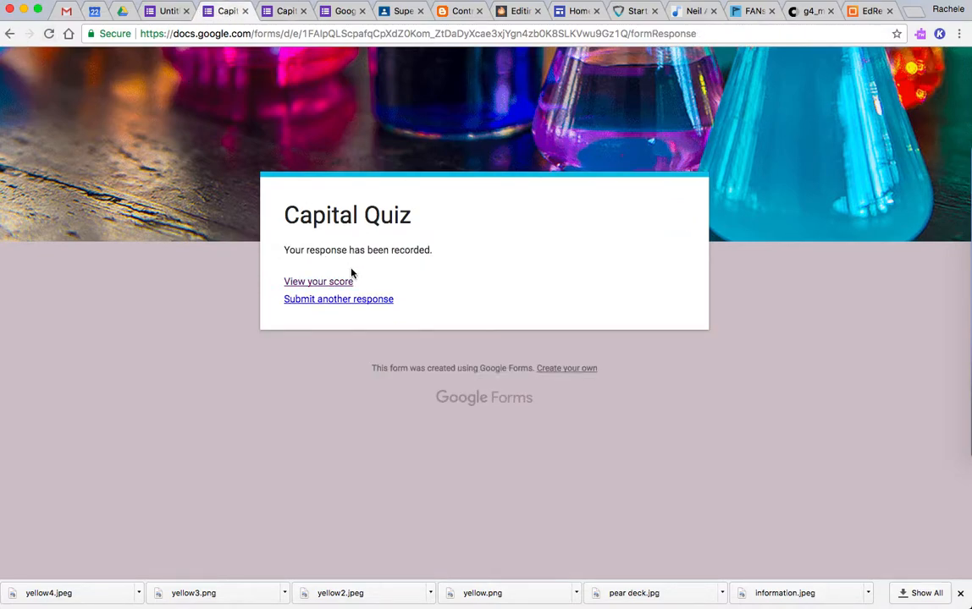
pyautogui.click(336, 301)
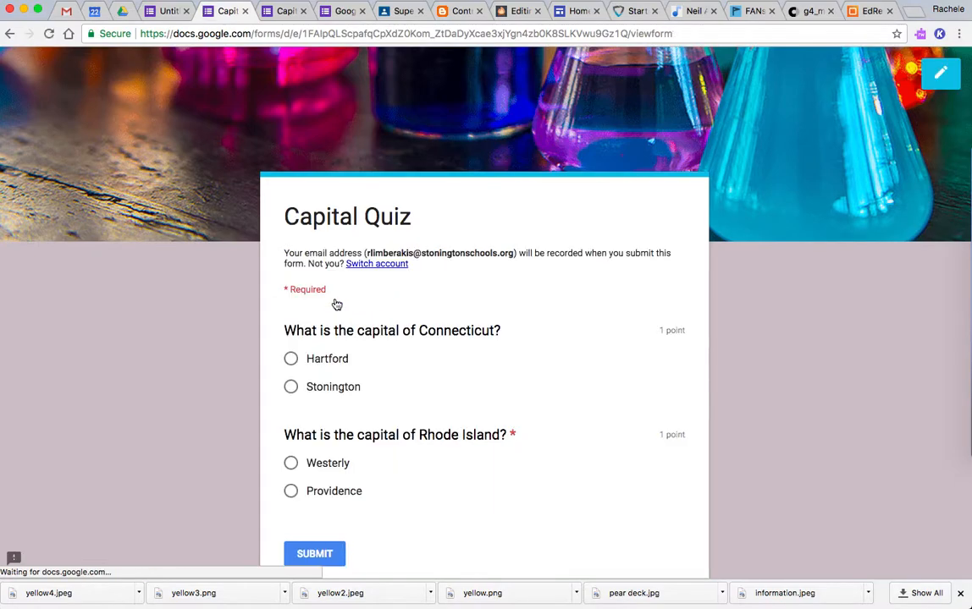
pyautogui.click(291, 387)
pyautogui.click(290, 463)
pyautogui.click(309, 555)
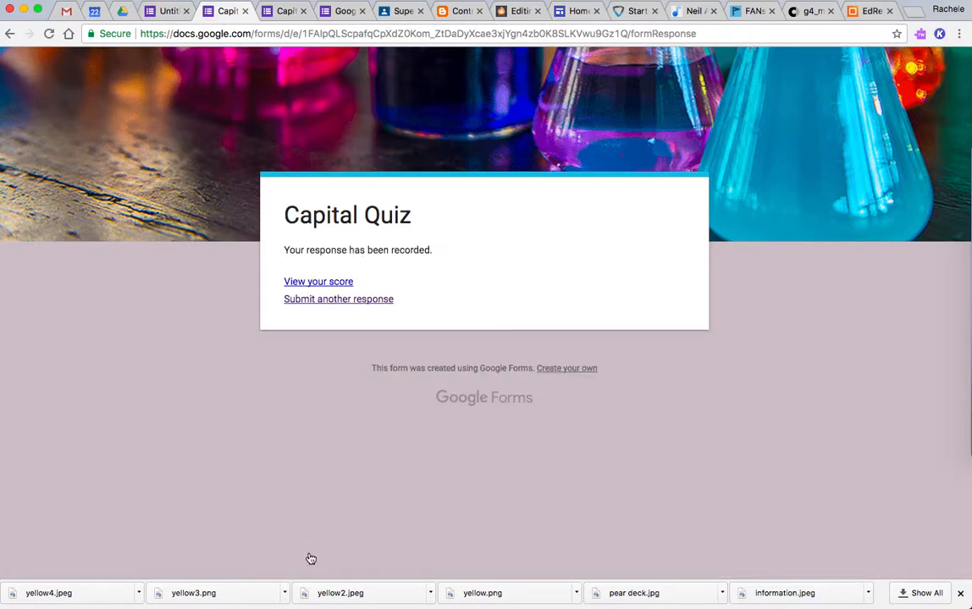
# Submit a third quiz response with Hartford and Westerly as the answers.
pyautogui.click(328, 301)
pyautogui.click(290, 359)
pyautogui.click(291, 463)
pyautogui.click(315, 553)
# Reopen the form for editing from the score page and review the response summary's insights, frequently missed questions and scores.
pyautogui.click(284, 12)
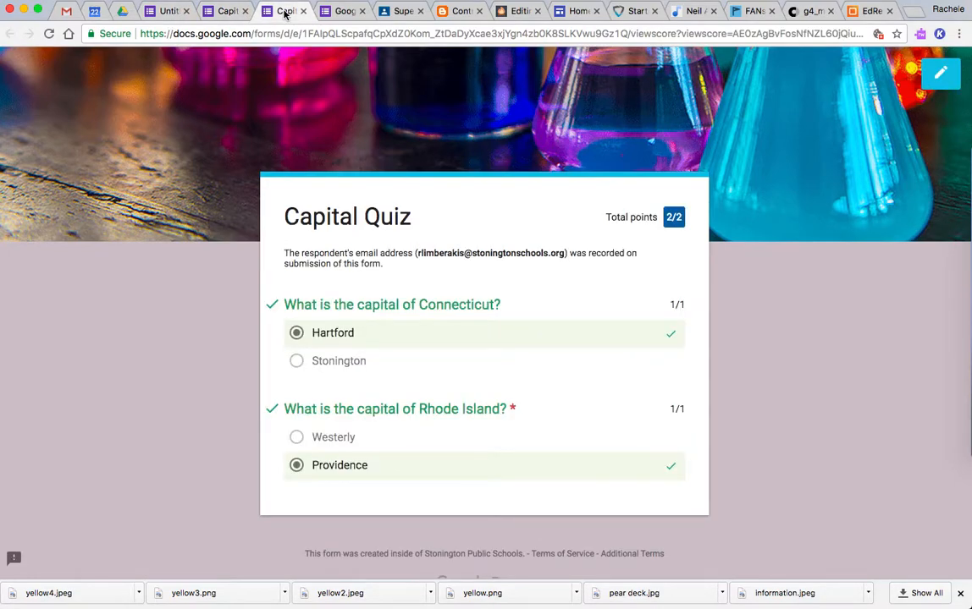
pyautogui.click(940, 75)
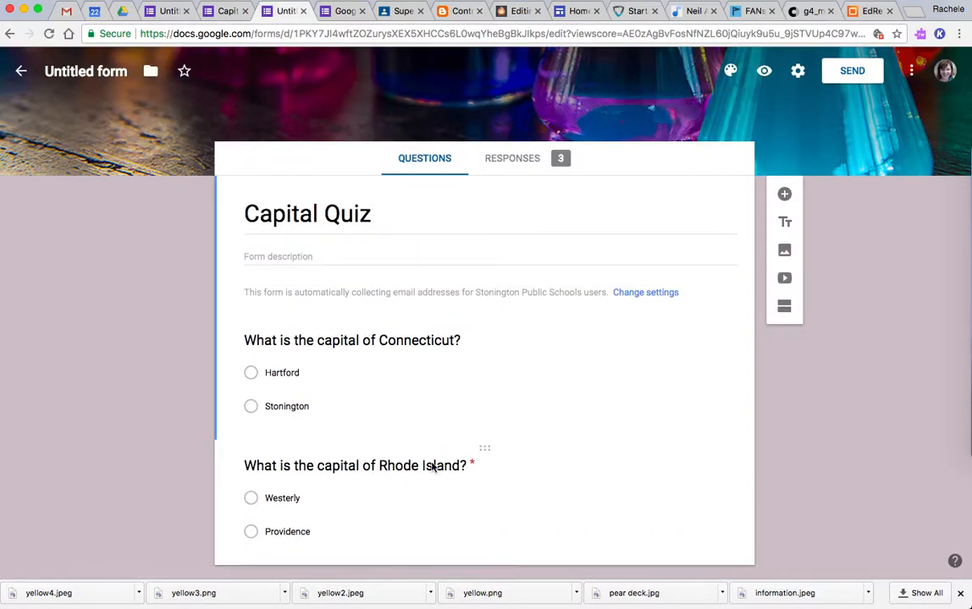
pyautogui.scroll(-1, 455, 384)
pyautogui.scroll(1, 455, 384)
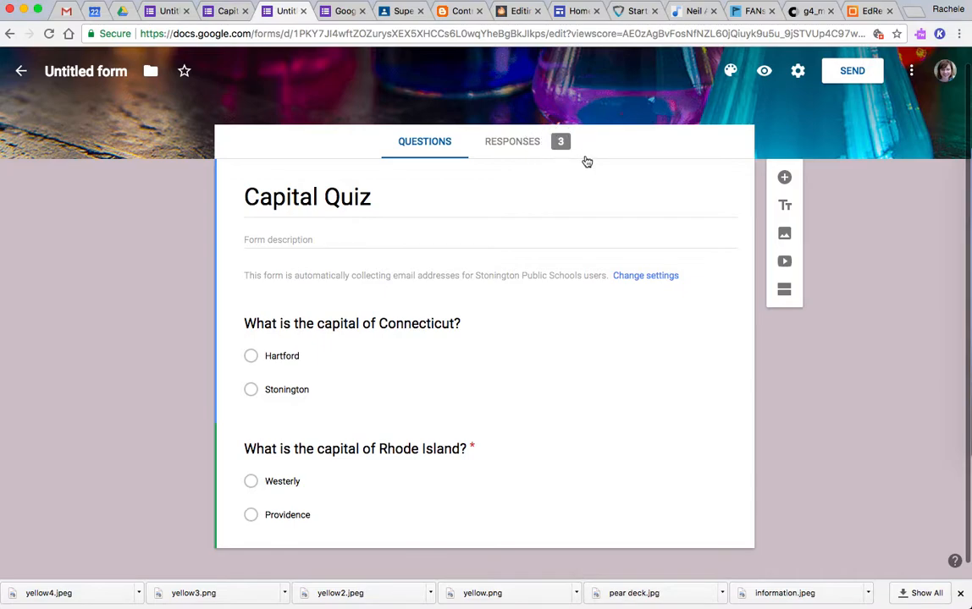
pyautogui.click(517, 144)
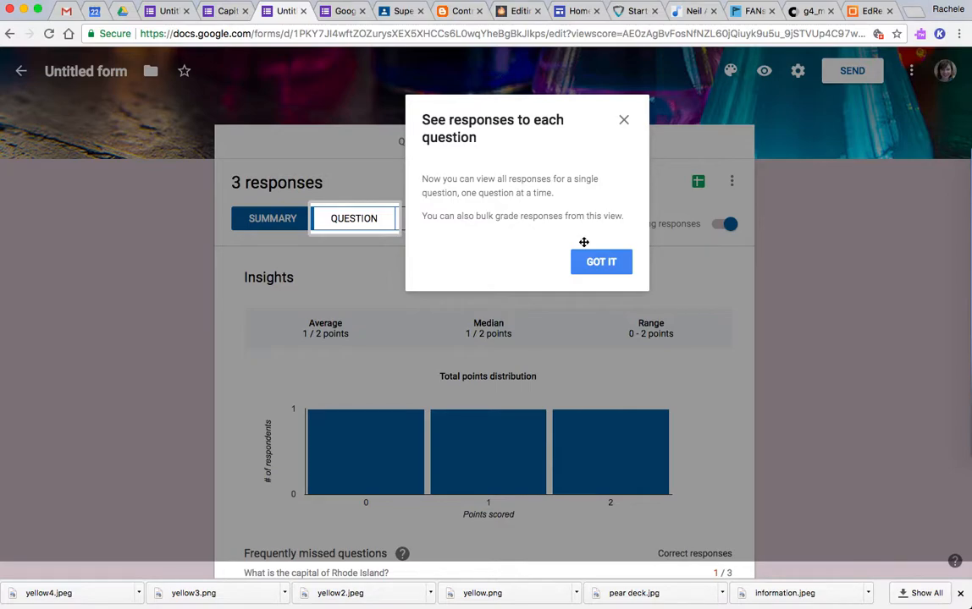
pyautogui.click(623, 121)
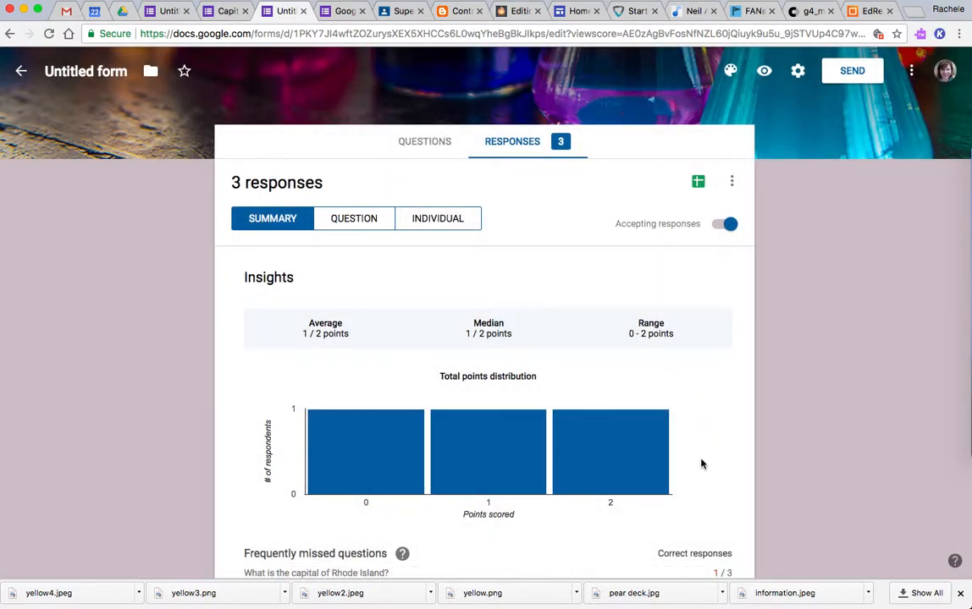
pyautogui.scroll(-5, 696, 455)
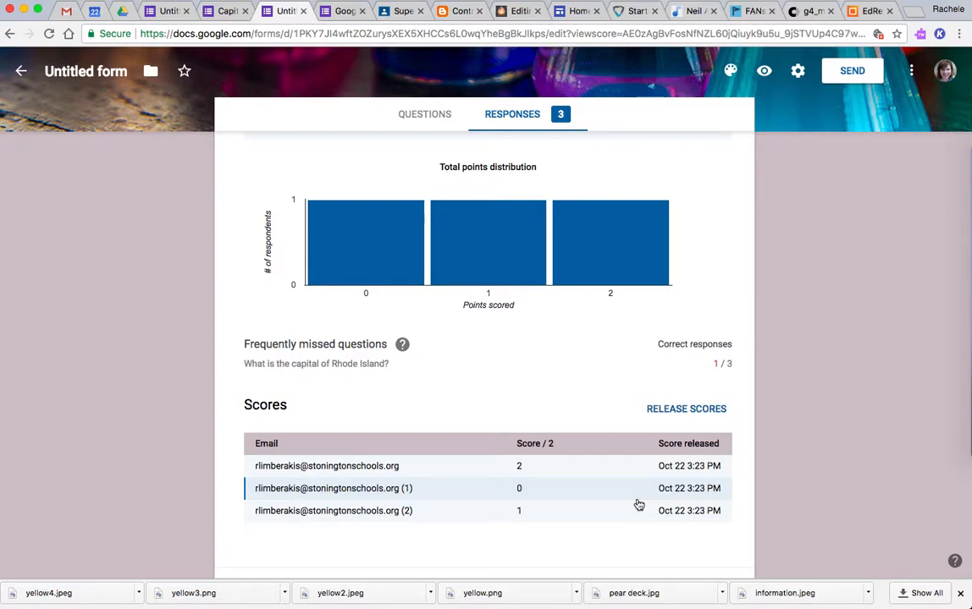
pyautogui.scroll(5, 596, 340)
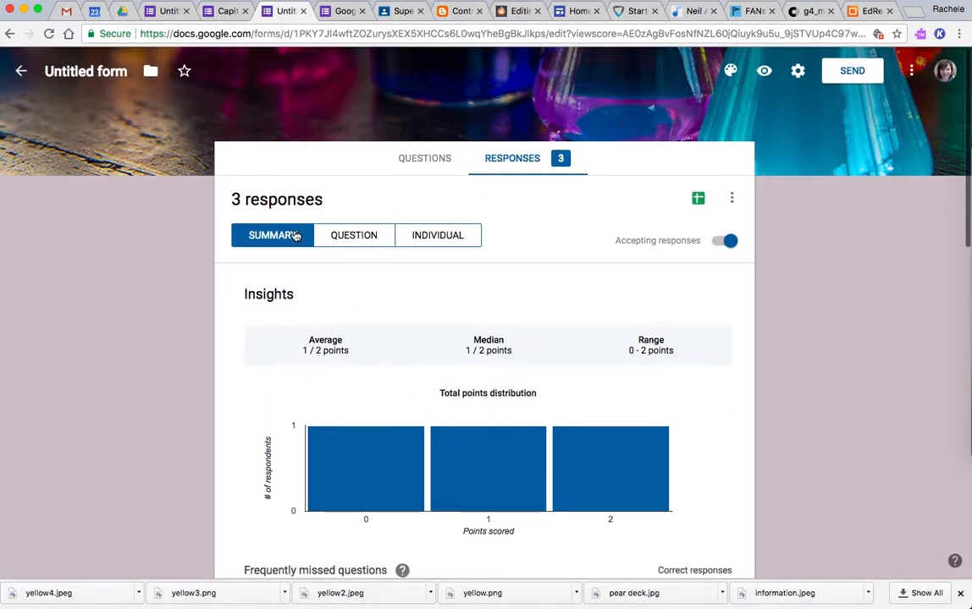
# Examine the individual graded responses, starting with the first and moving on to the second.
pyautogui.click(439, 240)
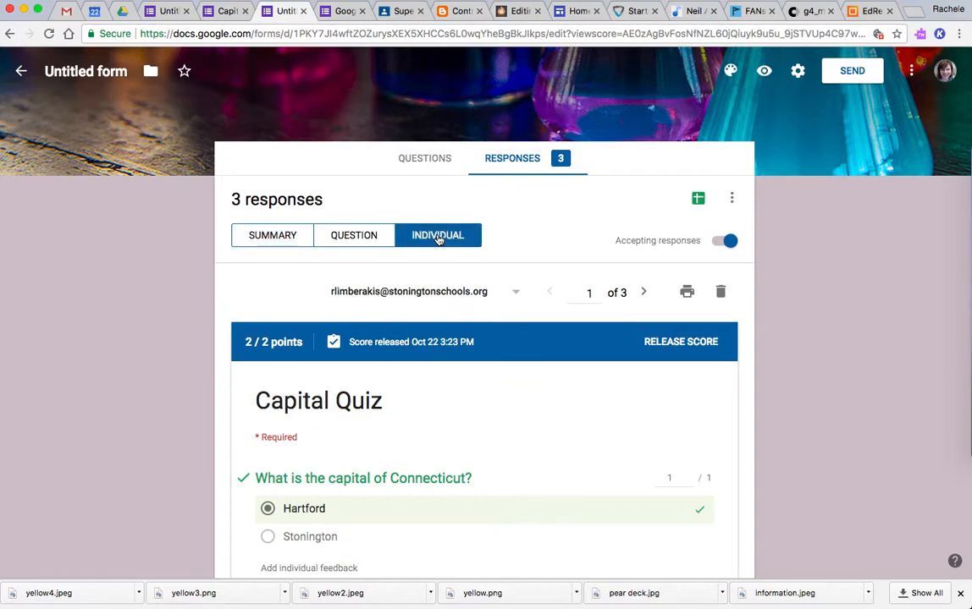
pyautogui.scroll(-3, 514, 428)
pyautogui.scroll(2, 514, 427)
pyautogui.scroll(-3, 513, 428)
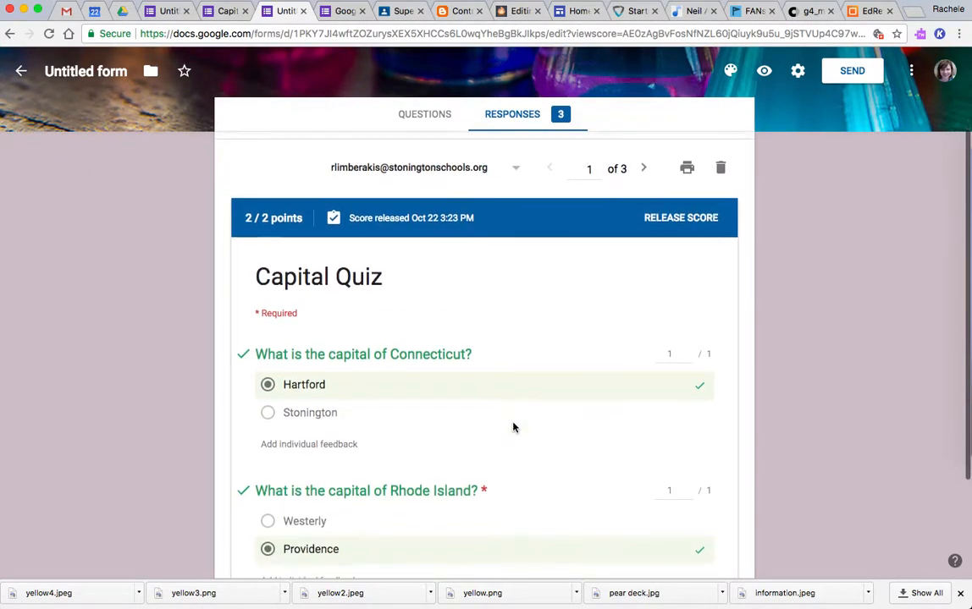
pyautogui.scroll(2, 513, 428)
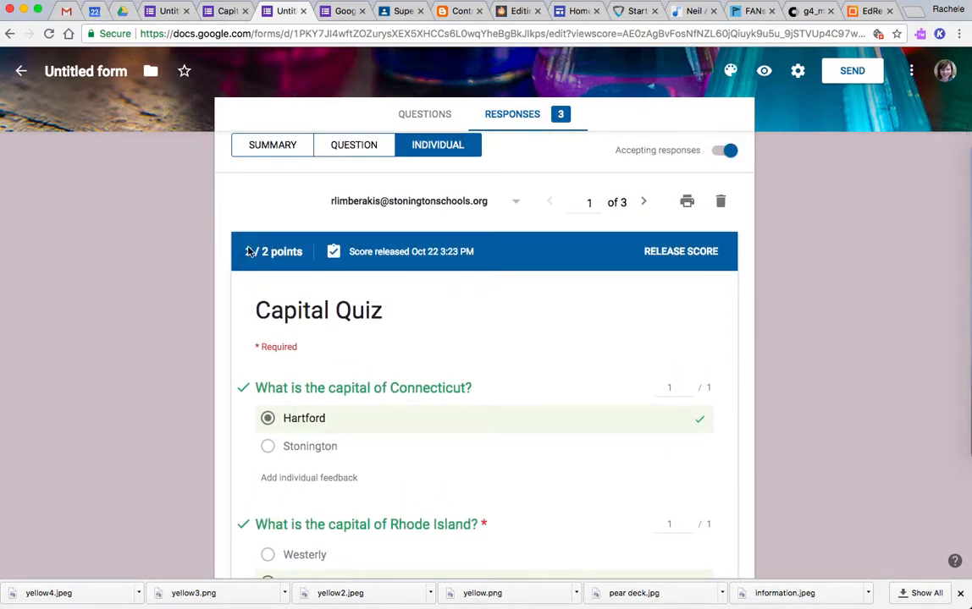
pyautogui.click(643, 202)
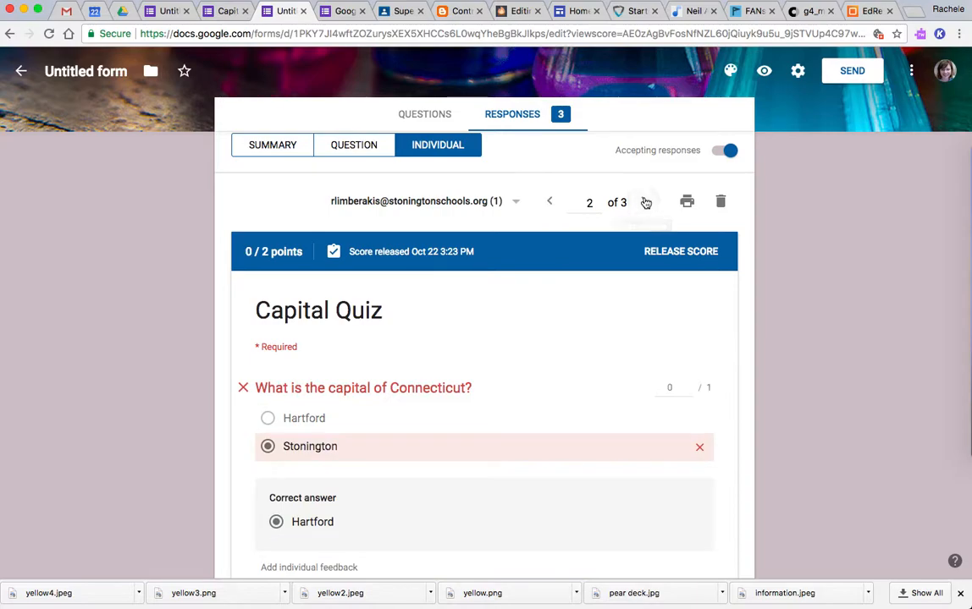
# Award 1 point for the Connecticut question in the second response and save the grading edit.
pyautogui.scroll(-3, 539, 397)
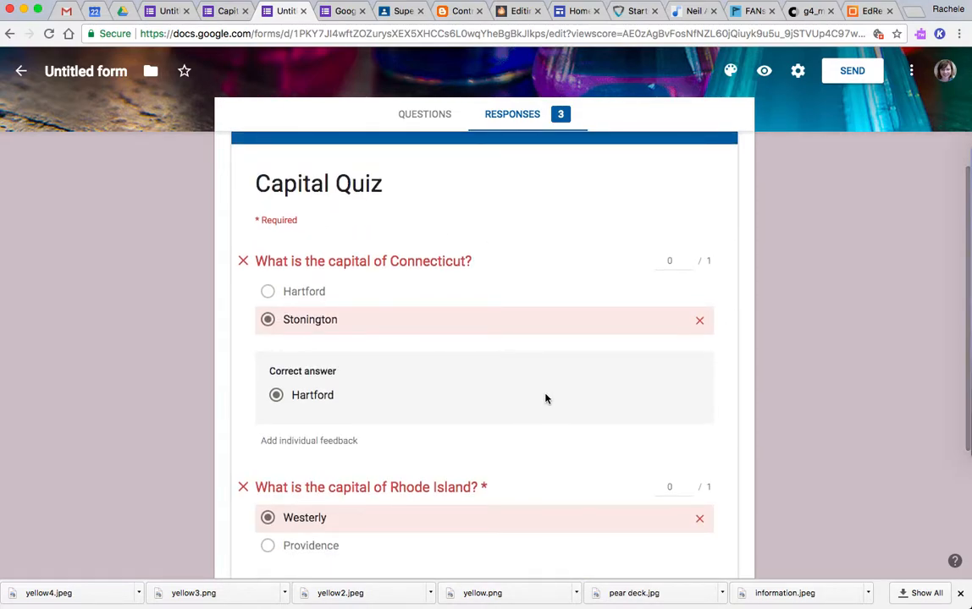
pyautogui.scroll(1, 545, 399)
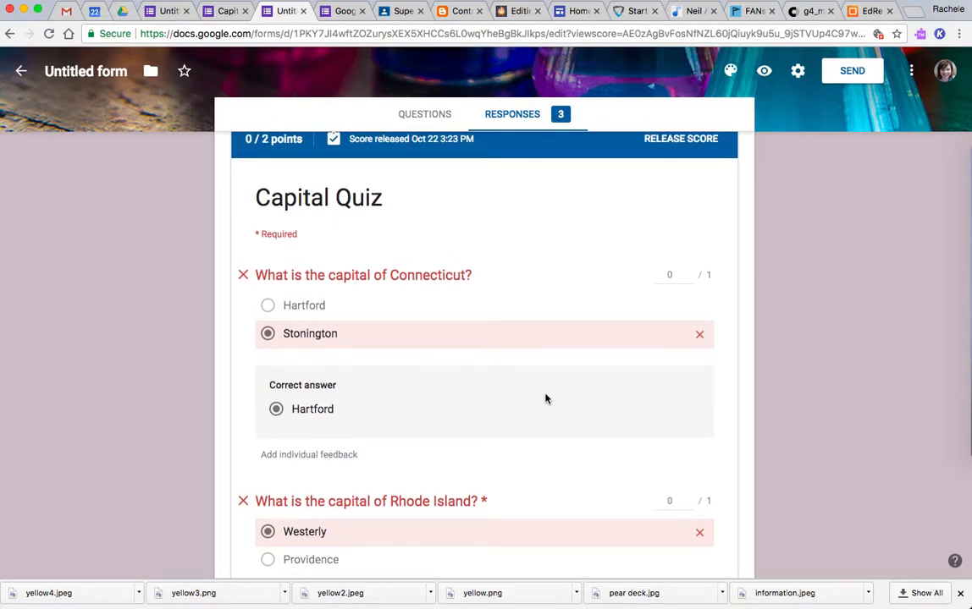
pyautogui.click(689, 275)
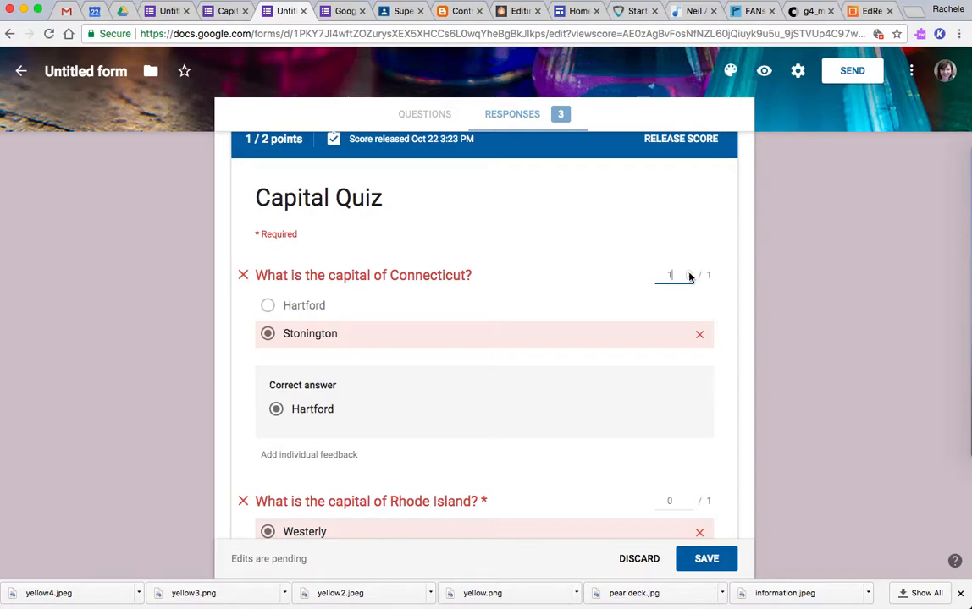
pyautogui.scroll(-2, 590, 381)
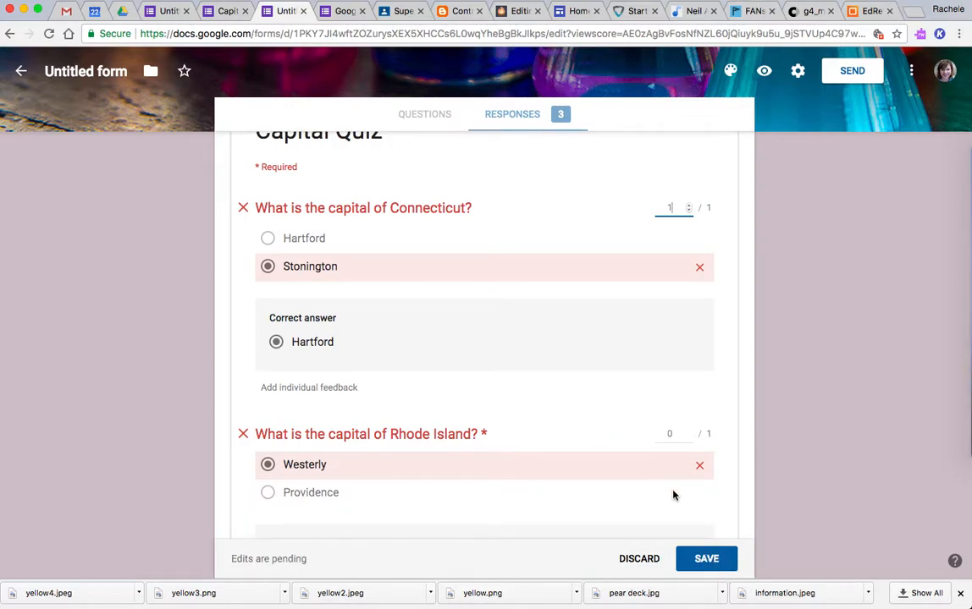
pyautogui.click(705, 559)
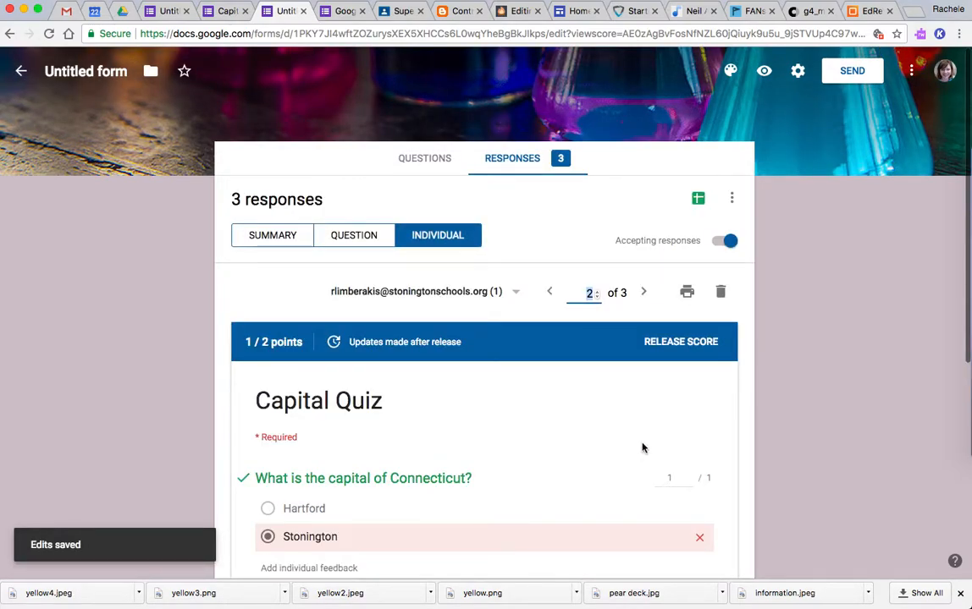
# Move on to the third individual response and examine its graded answers.
pyautogui.scroll(-1, 583, 362)
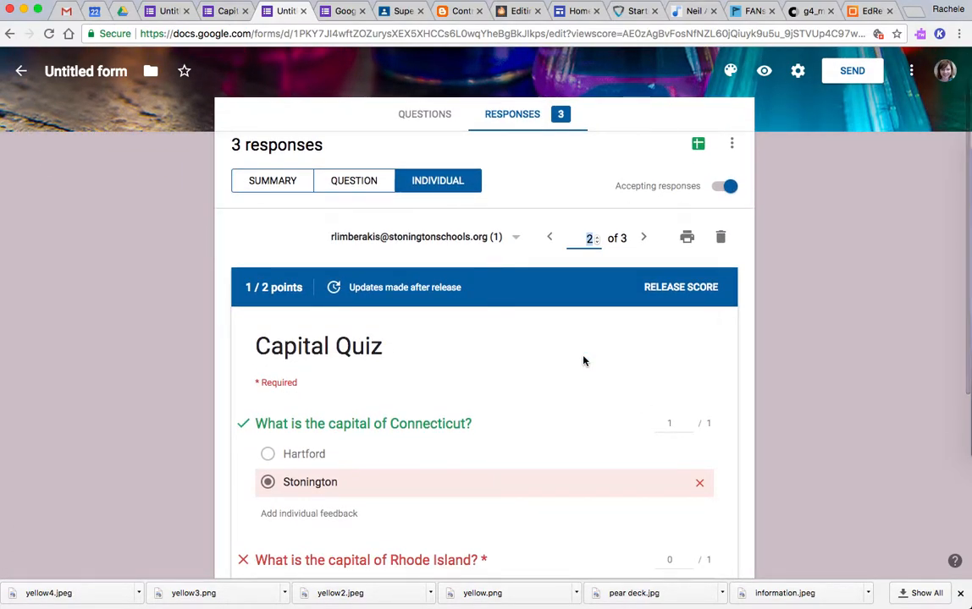
pyautogui.click(644, 237)
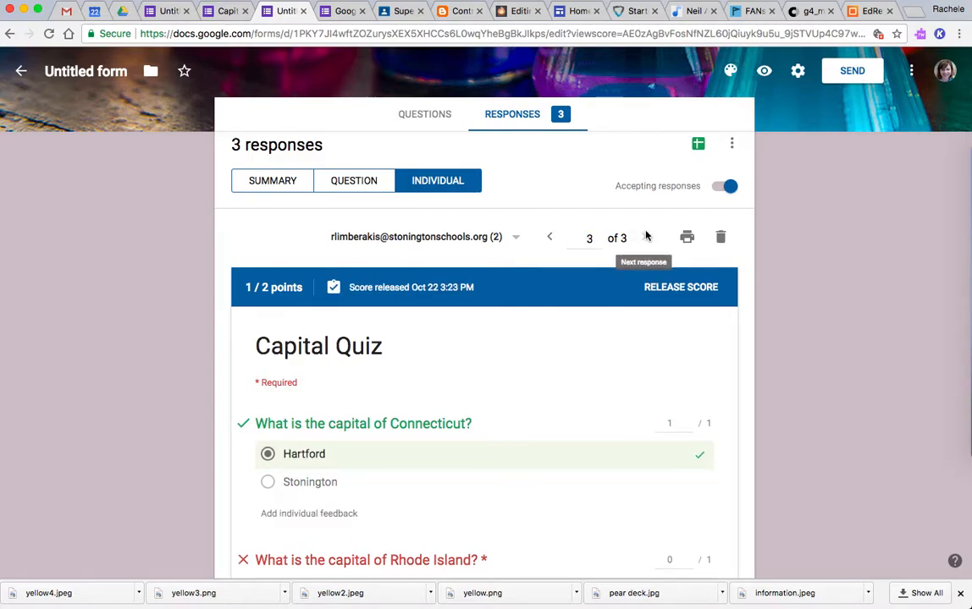
pyautogui.scroll(-2, 552, 364)
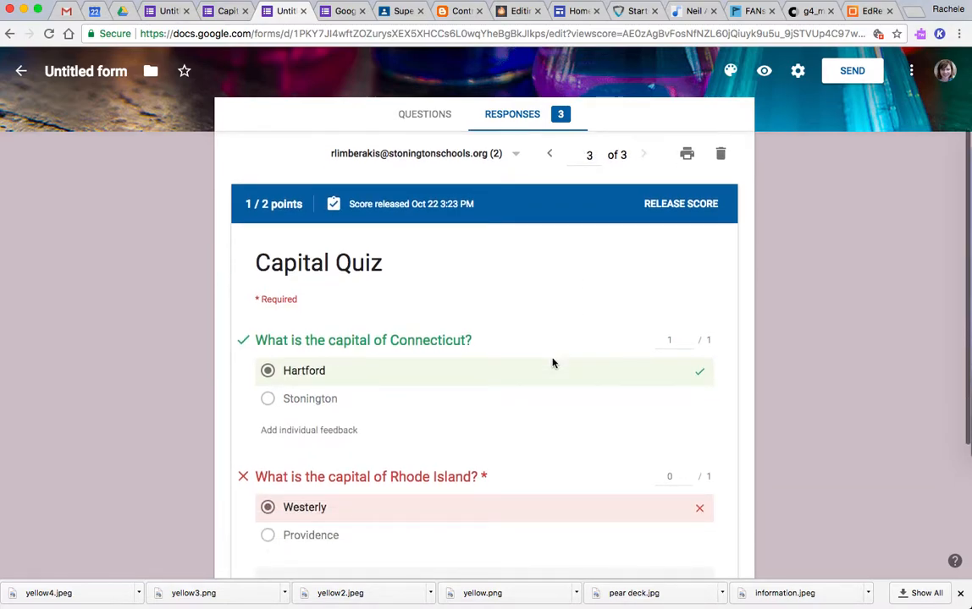
pyautogui.scroll(1, 552, 364)
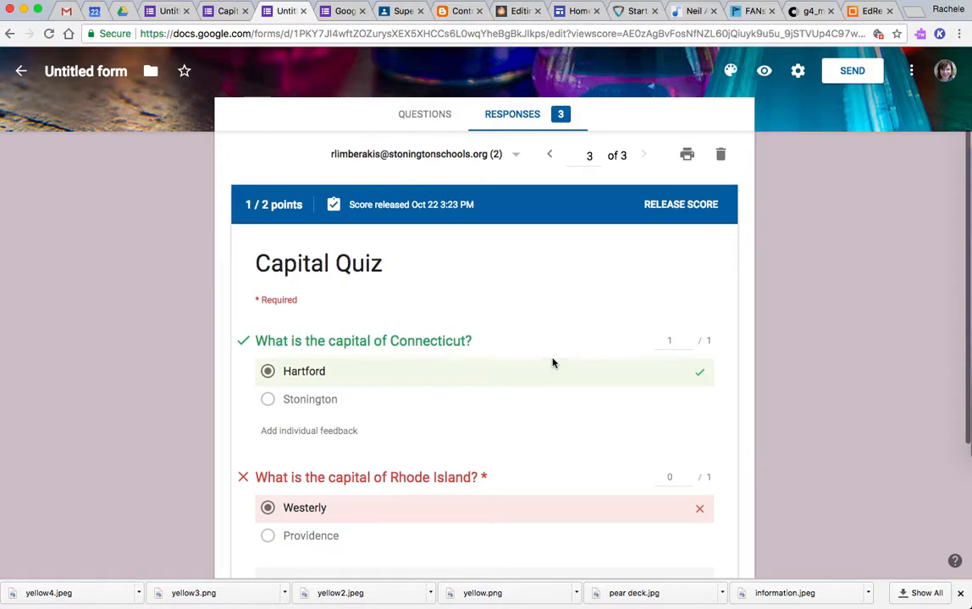
pyautogui.scroll(1, 553, 364)
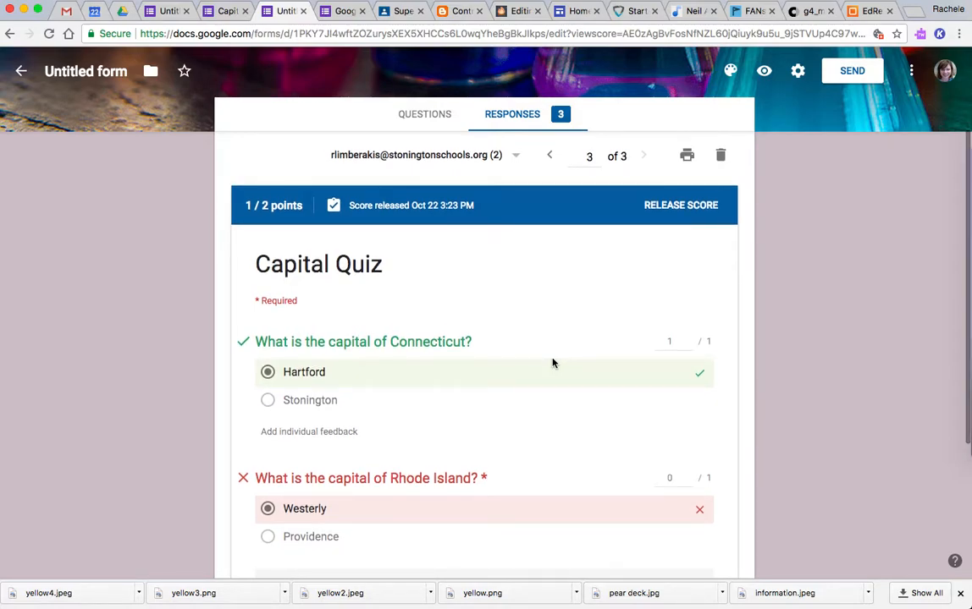
pyautogui.scroll(-2, 553, 364)
pyautogui.scroll(5, 554, 362)
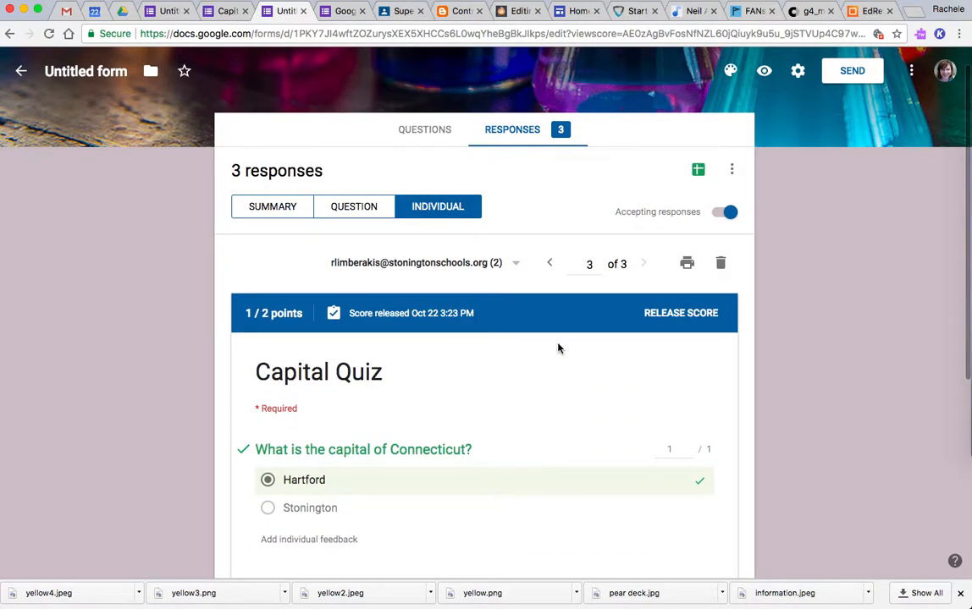
# From the response summary, release the scores to all three respondents by email without a message.
pyautogui.click(287, 213)
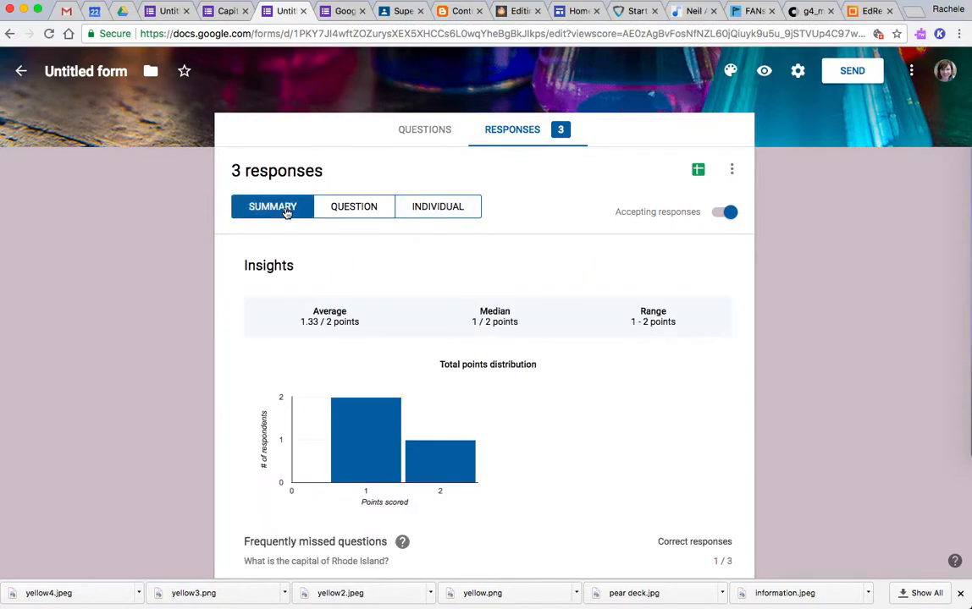
pyautogui.scroll(-3, 538, 460)
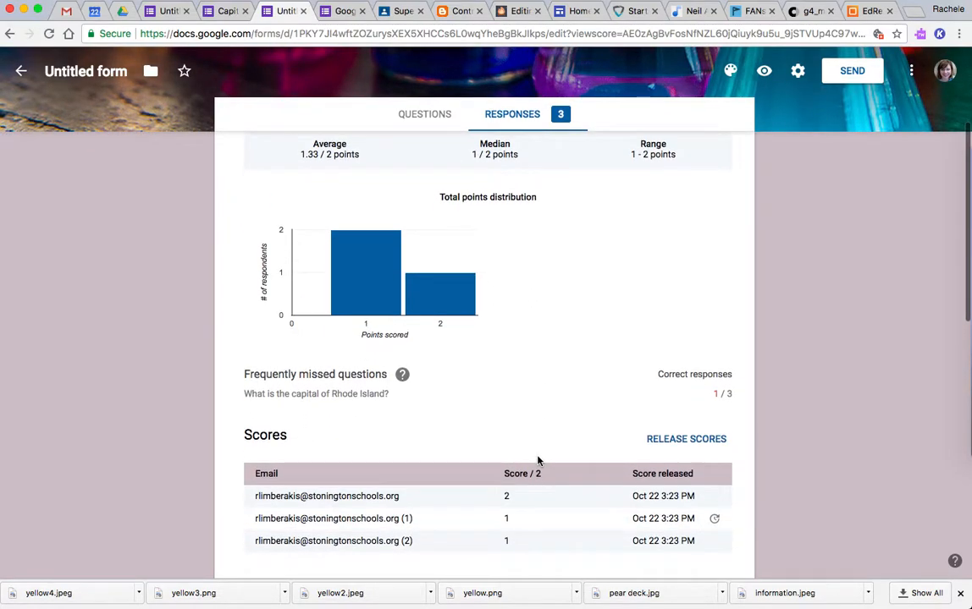
pyautogui.click(671, 441)
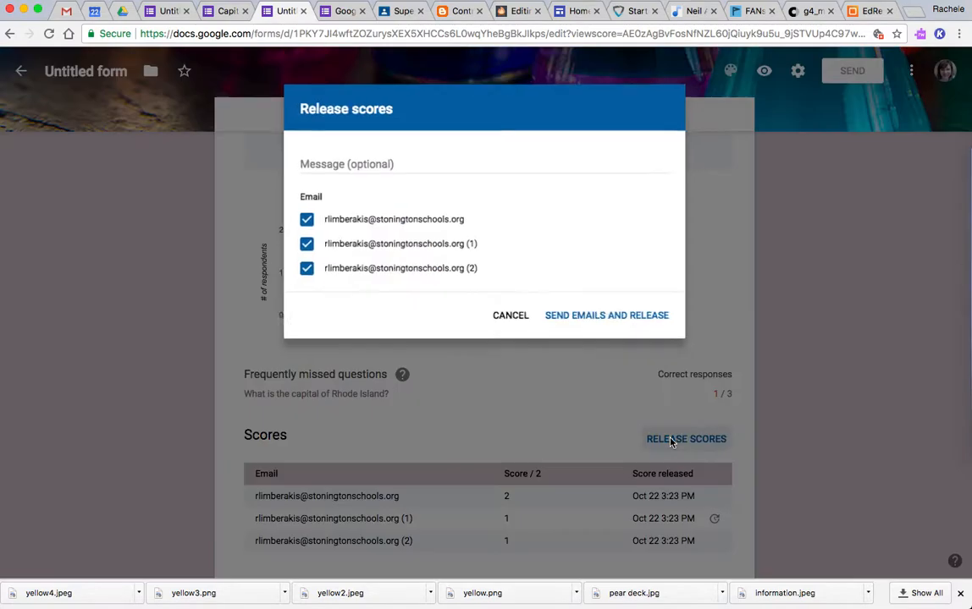
pyautogui.click(597, 319)
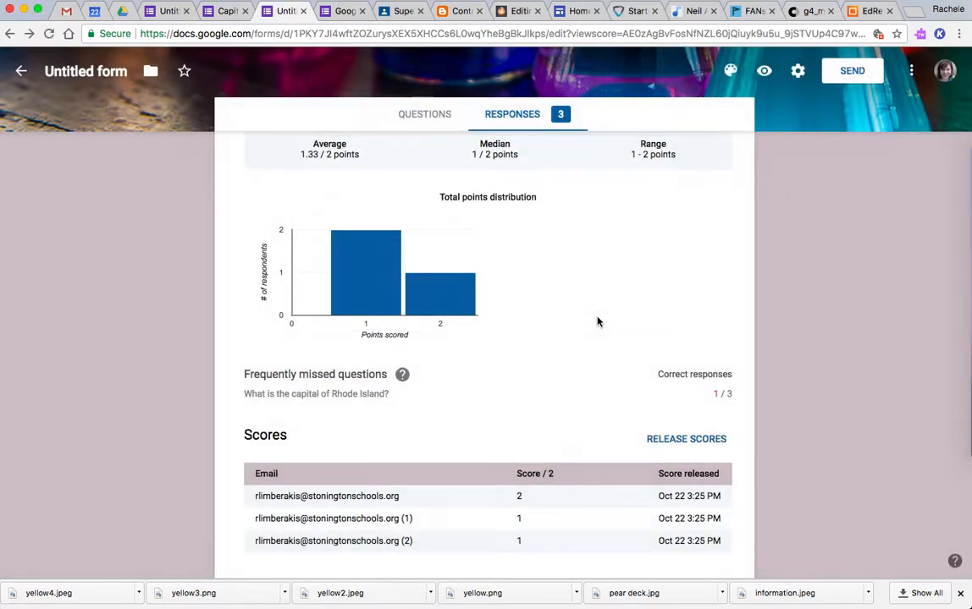
# View the responses by question and examine the answers given for the capital of Connecticut.
pyautogui.scroll(5, 625, 456)
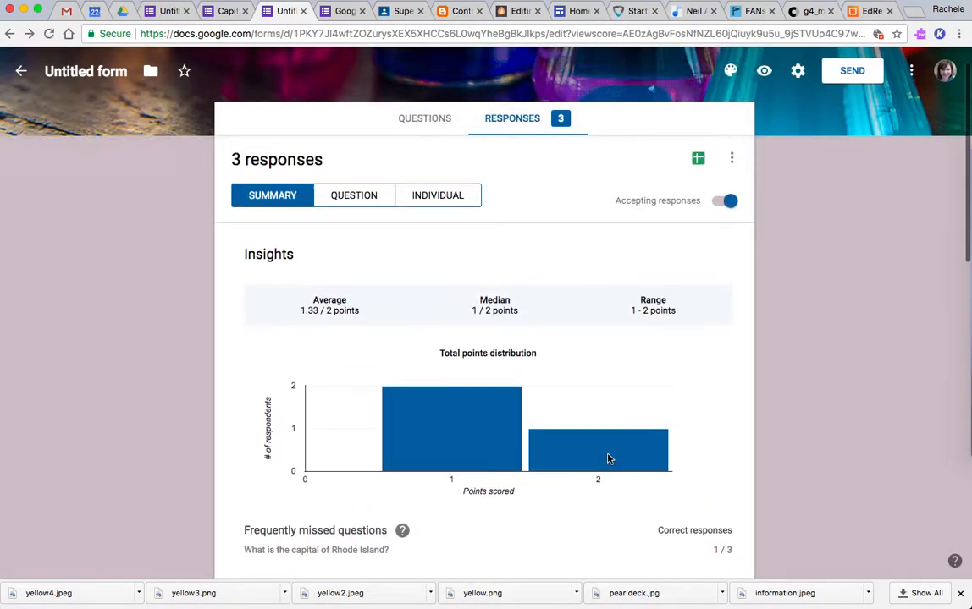
pyautogui.click(354, 235)
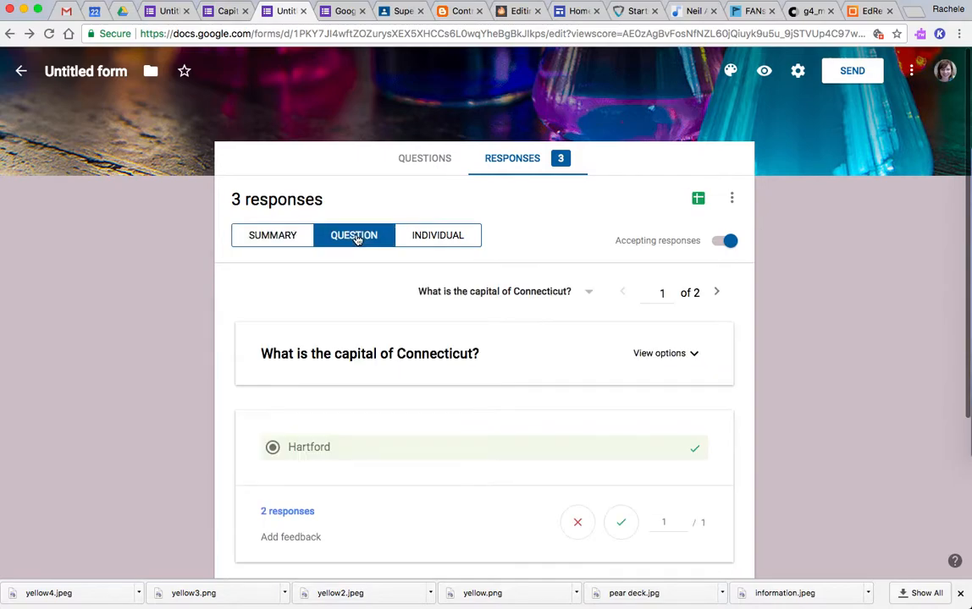
pyautogui.scroll(-2, 436, 430)
pyautogui.scroll(-3, 436, 430)
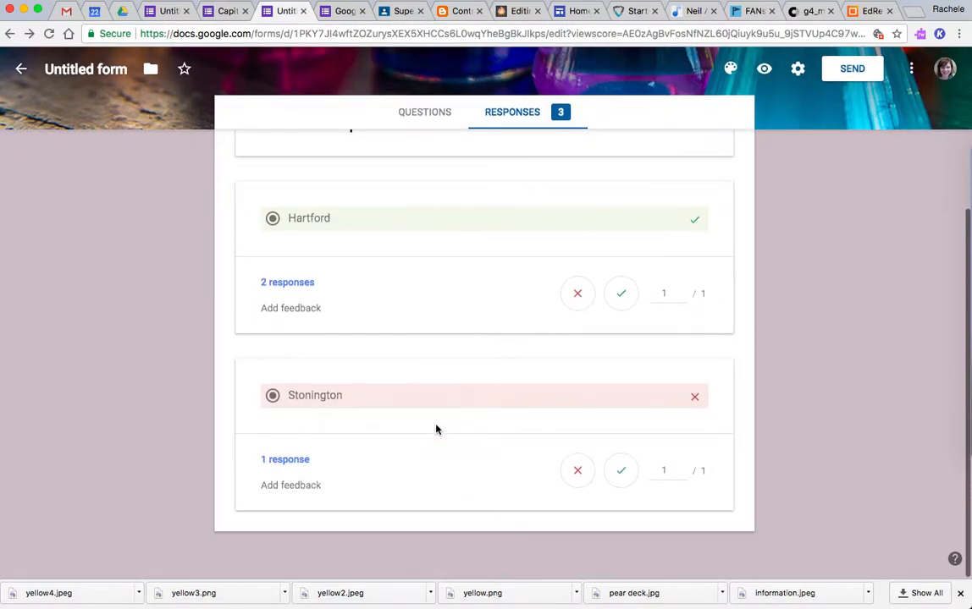
pyautogui.scroll(4, 436, 430)
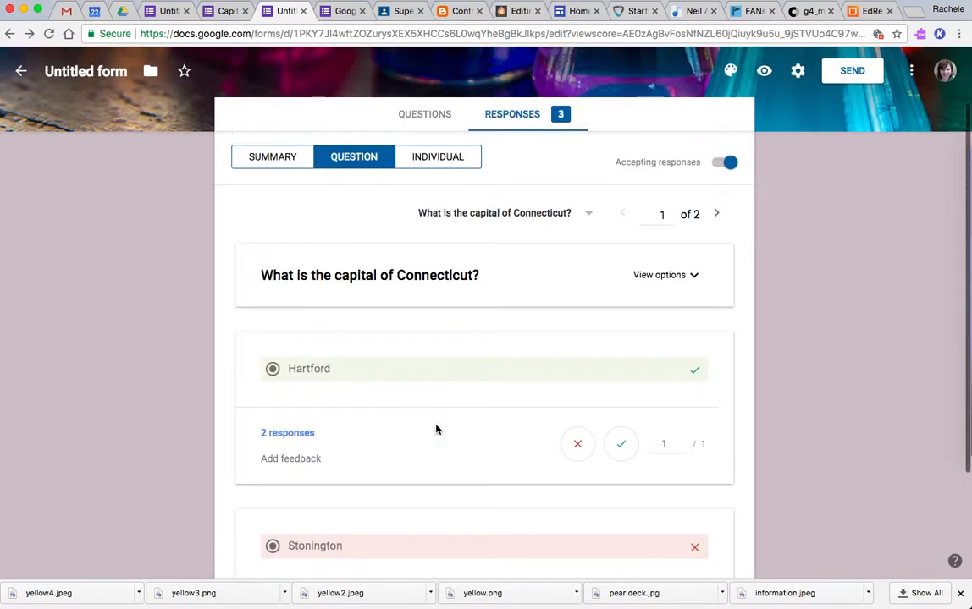
pyautogui.scroll(1, 436, 430)
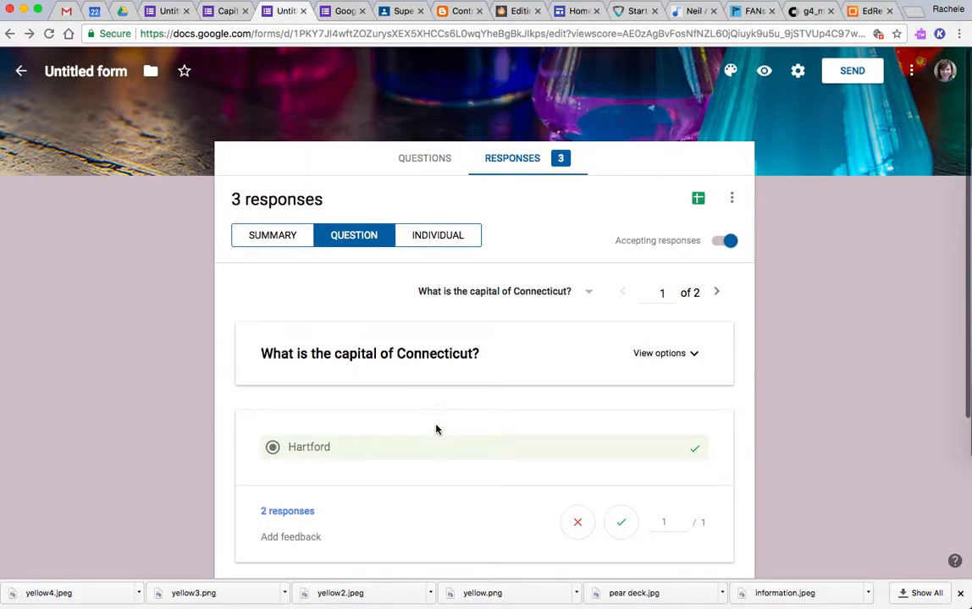
# Return to the response summary and review the scores and the answer charts for both questions.
pyautogui.click(273, 237)
pyautogui.scroll(-3, 240, 477)
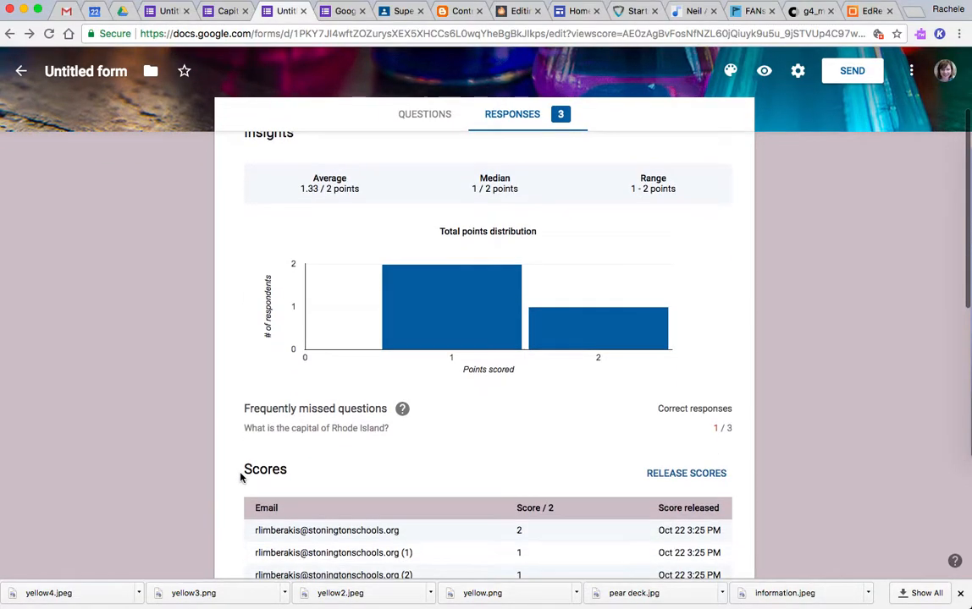
pyautogui.scroll(-5, 240, 478)
pyautogui.scroll(-5, 240, 478)
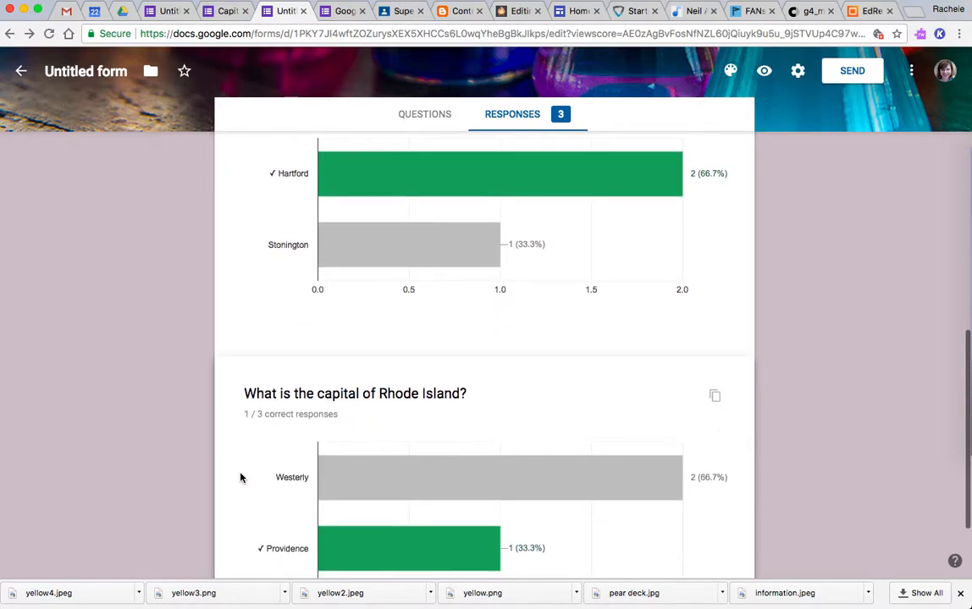
pyautogui.scroll(-3, 240, 478)
pyautogui.scroll(3, 240, 478)
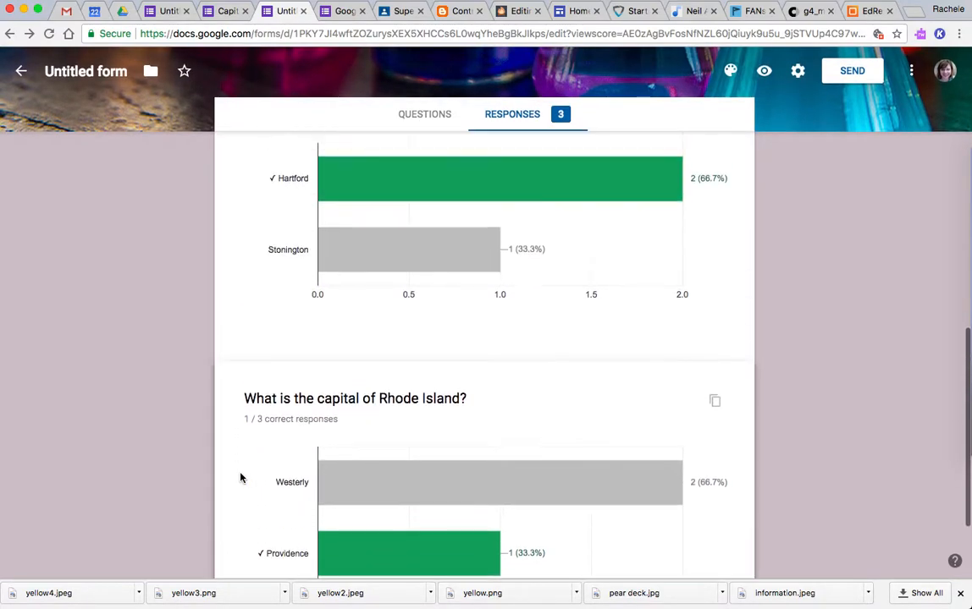
pyautogui.scroll(15, 241, 478)
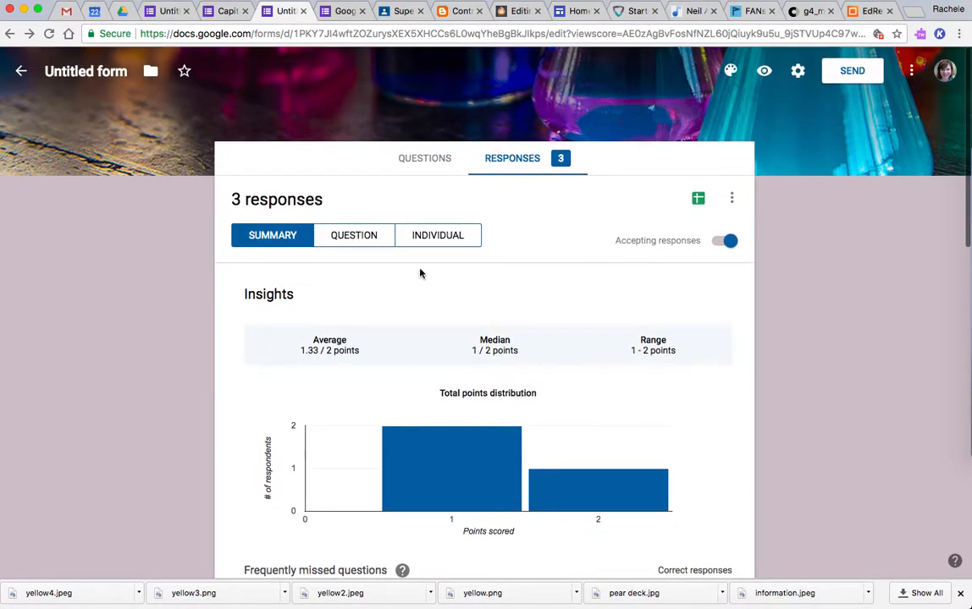
# Create a new linked response spreadsheet named "capital info (Responses)" and open it.
pyautogui.click(698, 200)
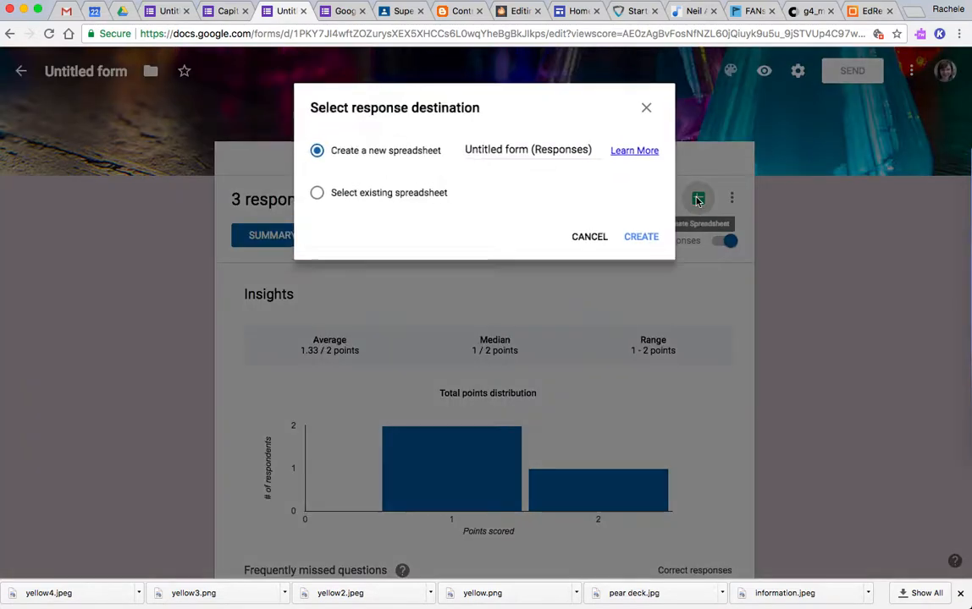
pyautogui.click(499, 149)
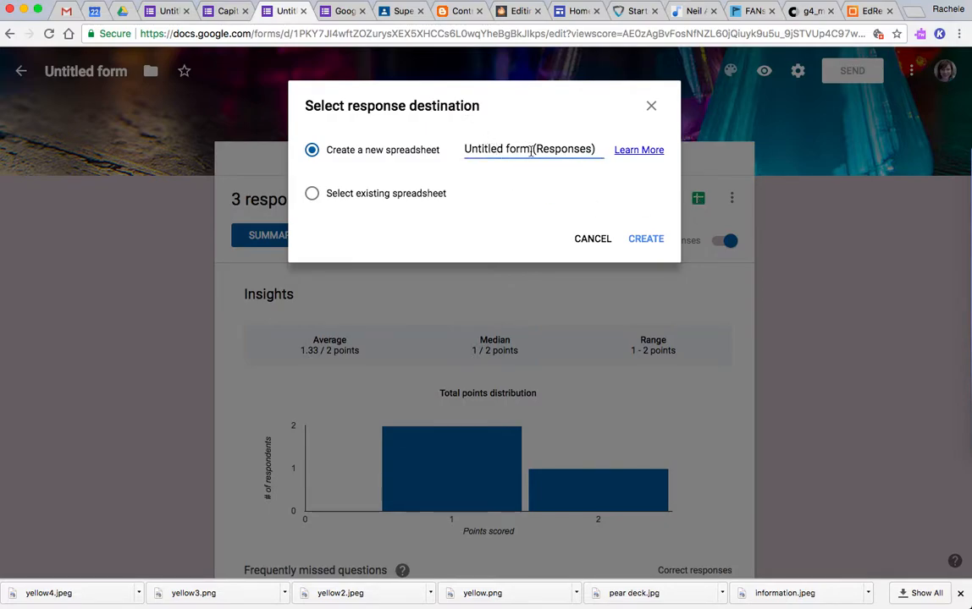
pyautogui.moveTo(530, 149); pyautogui.dragTo(457, 152)
pyautogui.write('ca')
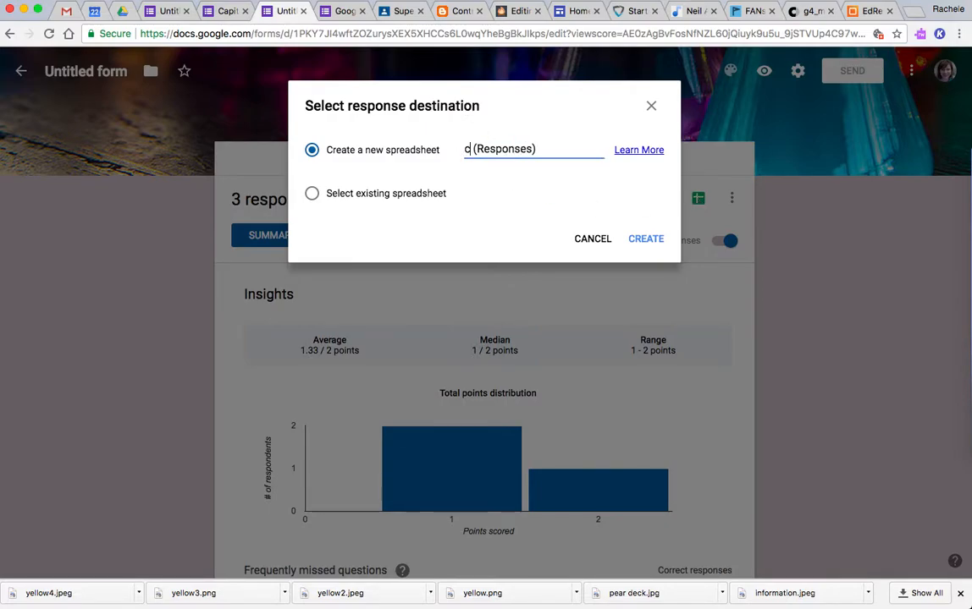
pyautogui.write('pital info')
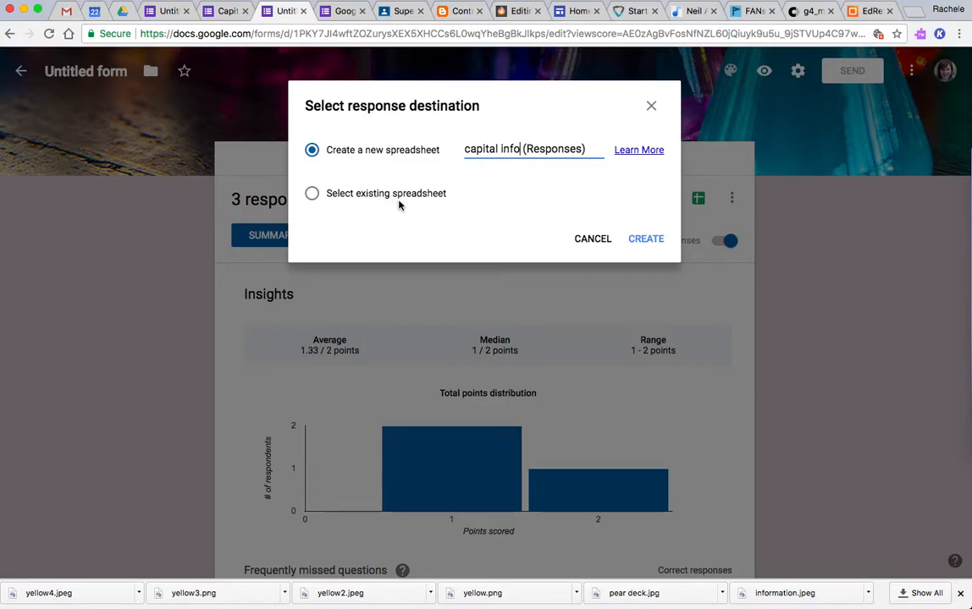
pyautogui.click(643, 239)
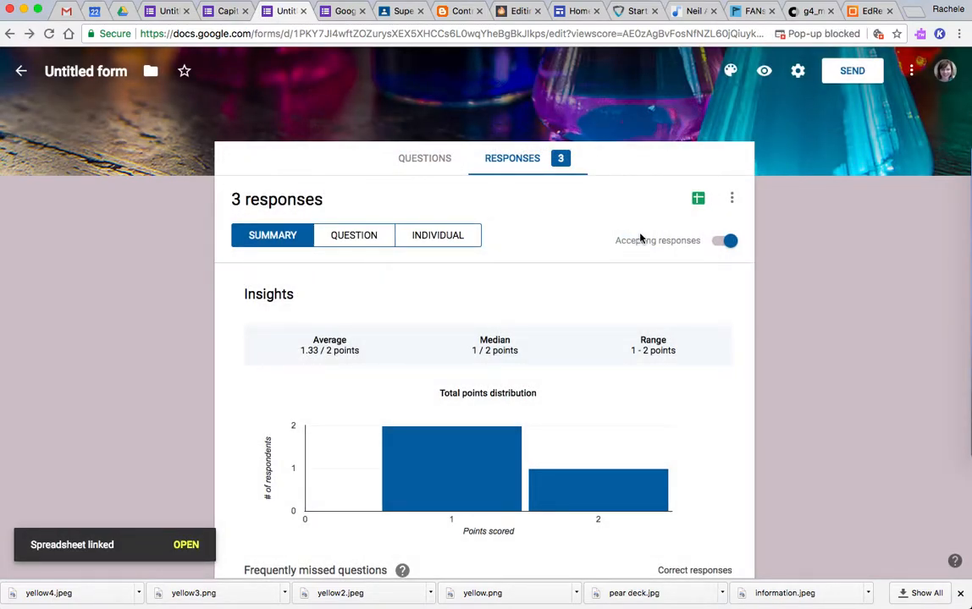
pyautogui.click(190, 545)
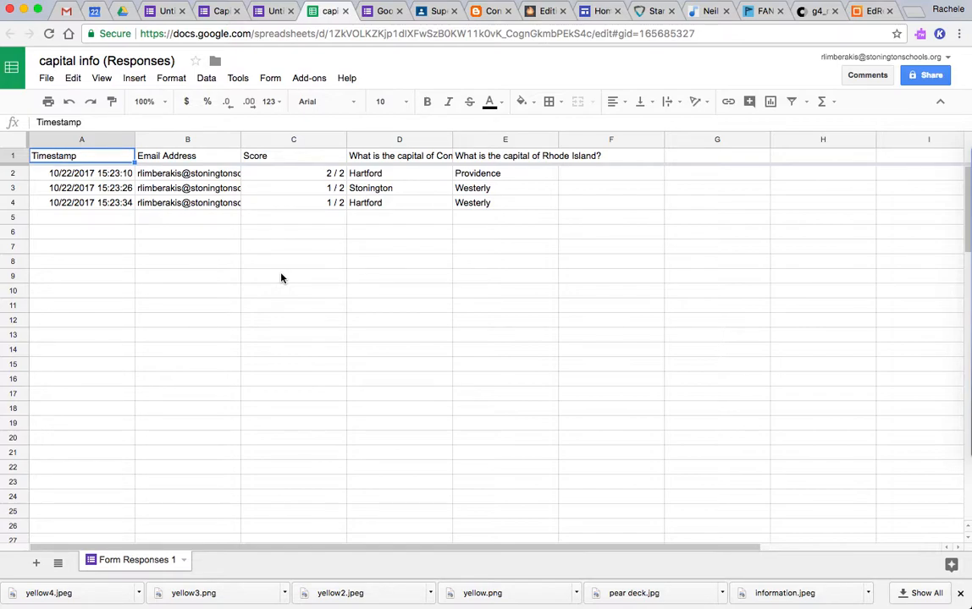
# Return to the form's responses, look through the additional response options, and switch to the quiz's submission confirmation page.
pyautogui.click(272, 11)
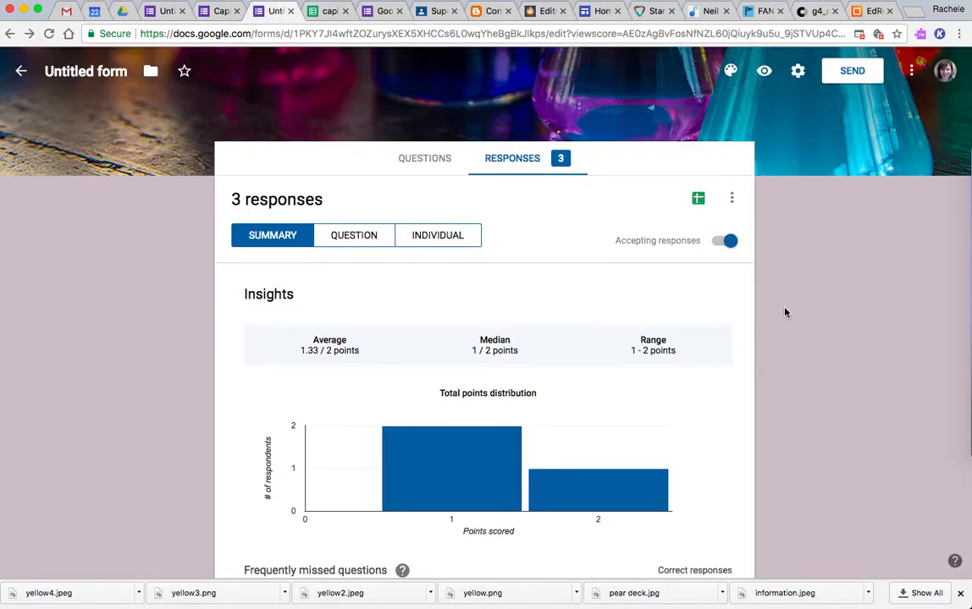
pyautogui.click(732, 200)
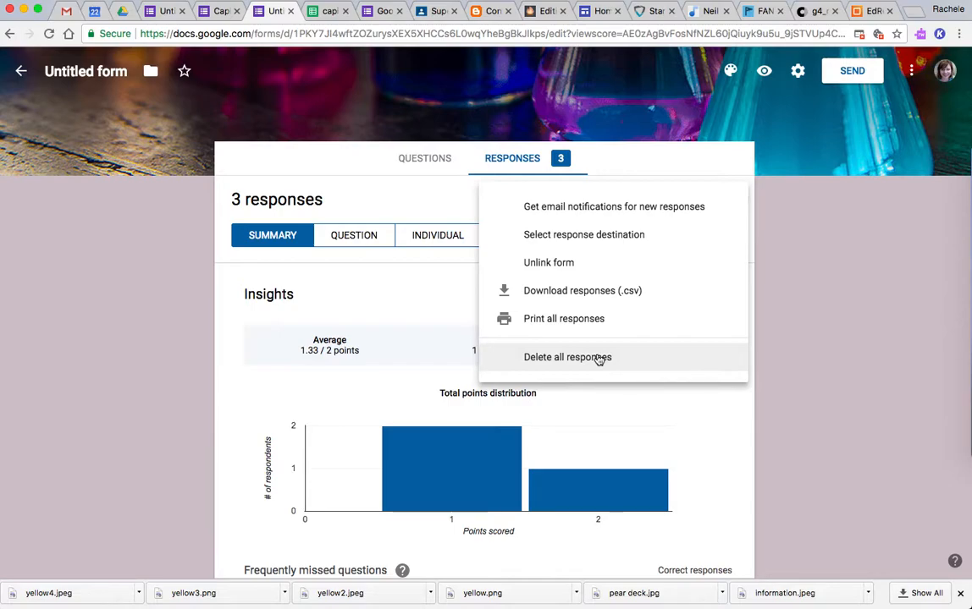
pyautogui.click(239, 386)
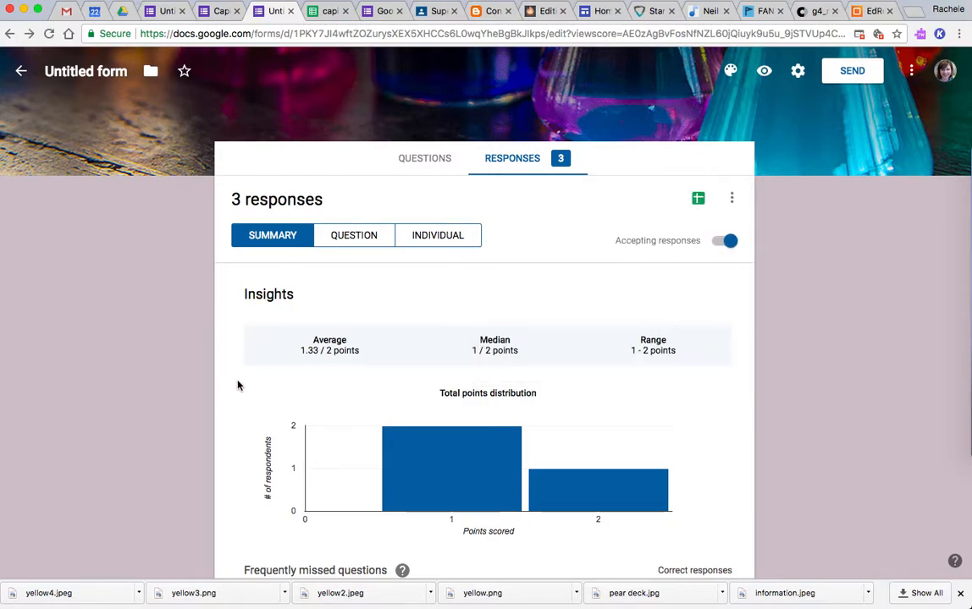
pyautogui.scroll(1, 349, 245)
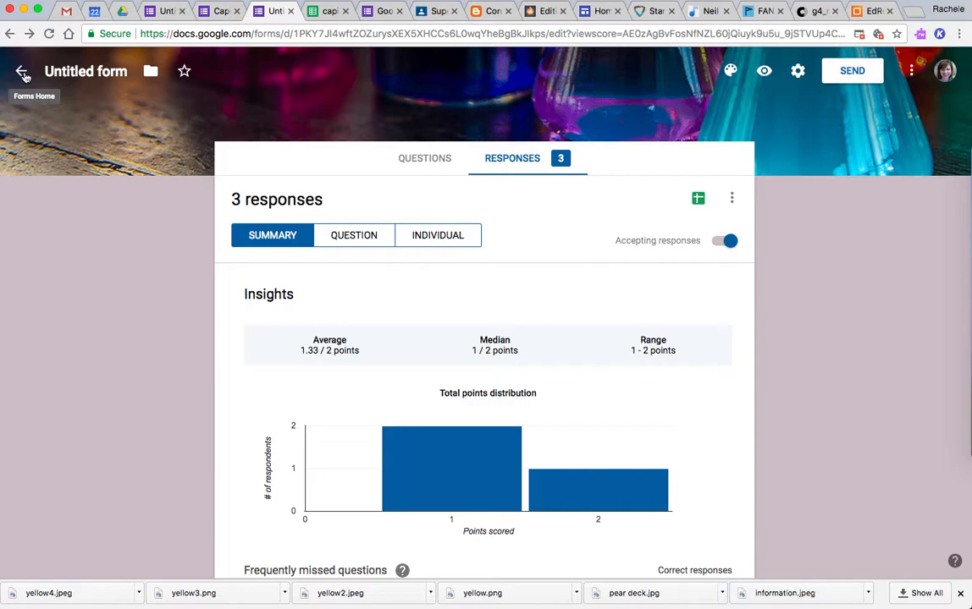
pyautogui.click(219, 11)
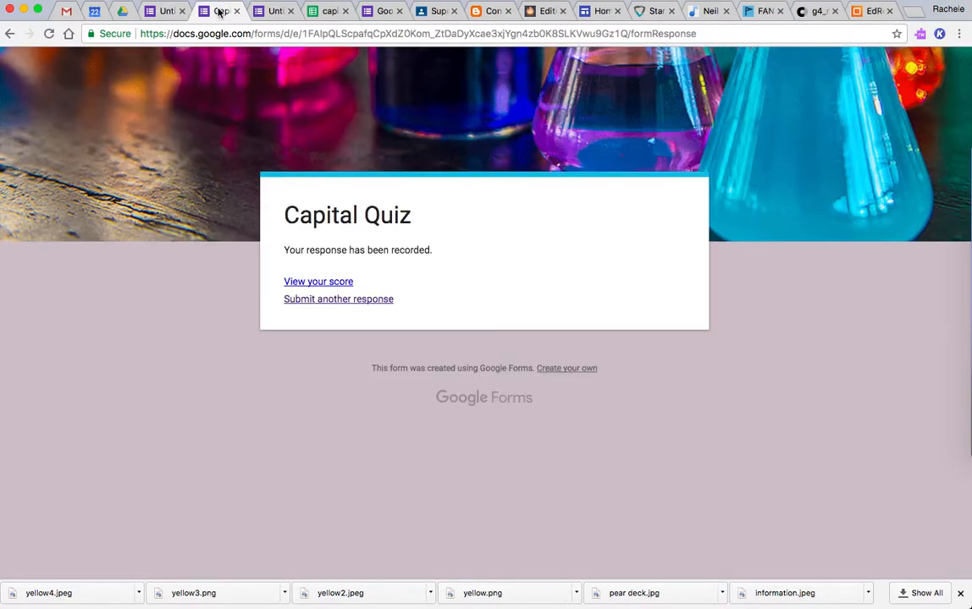
# Return to the quiz's form editor, look at the options for sending the form, and close them without sending.
pyautogui.click(273, 11)
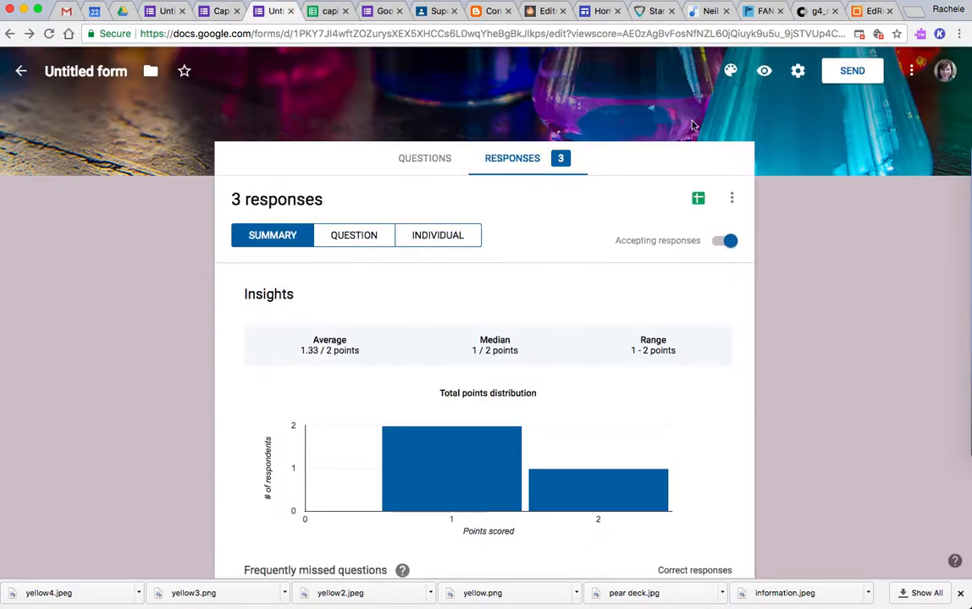
pyautogui.click(852, 72)
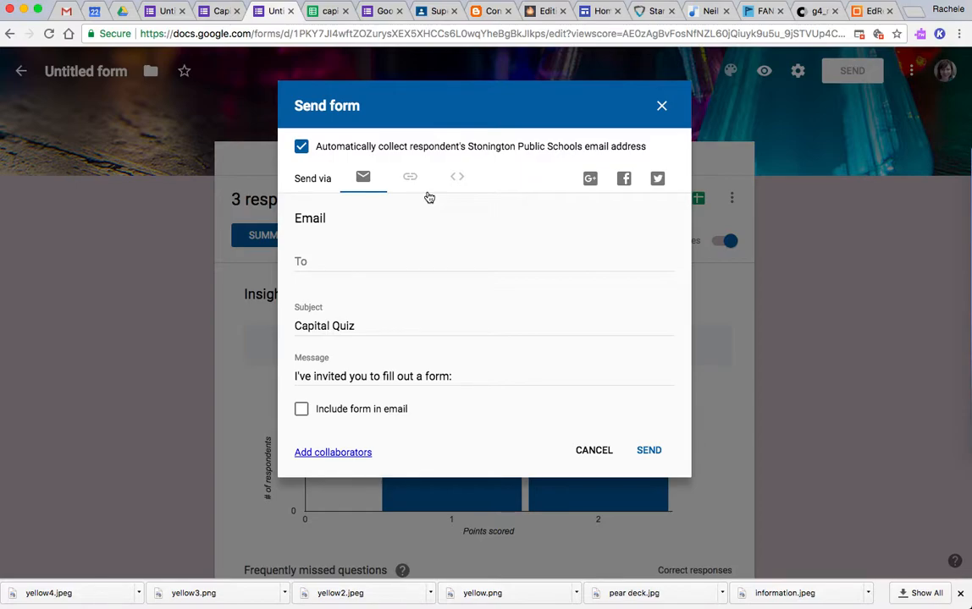
pyautogui.click(599, 451)
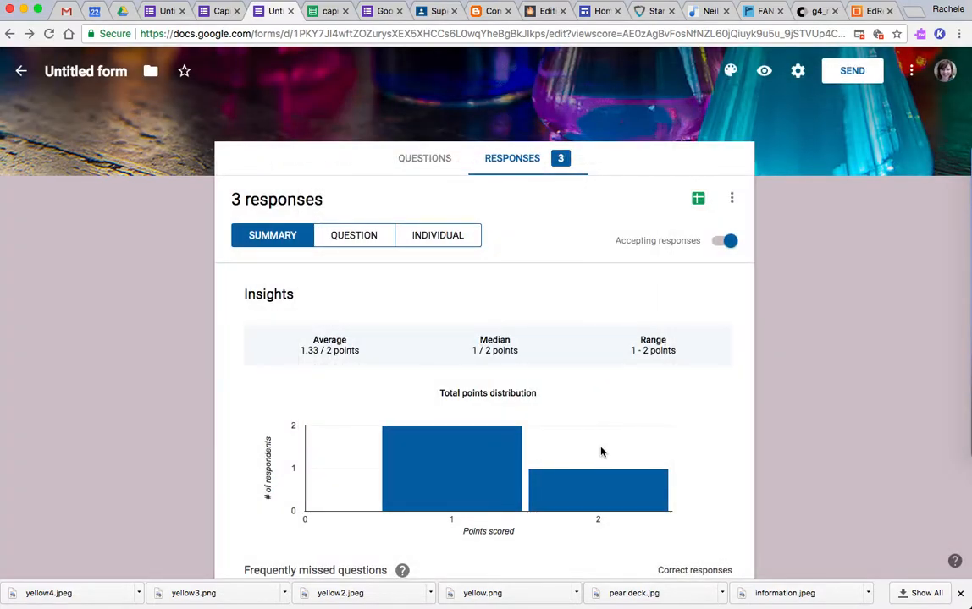
# Switch to Super Fun Class in Google Classroom and start a new assignment titled "Capital Quiz".
pyautogui.click(440, 12)
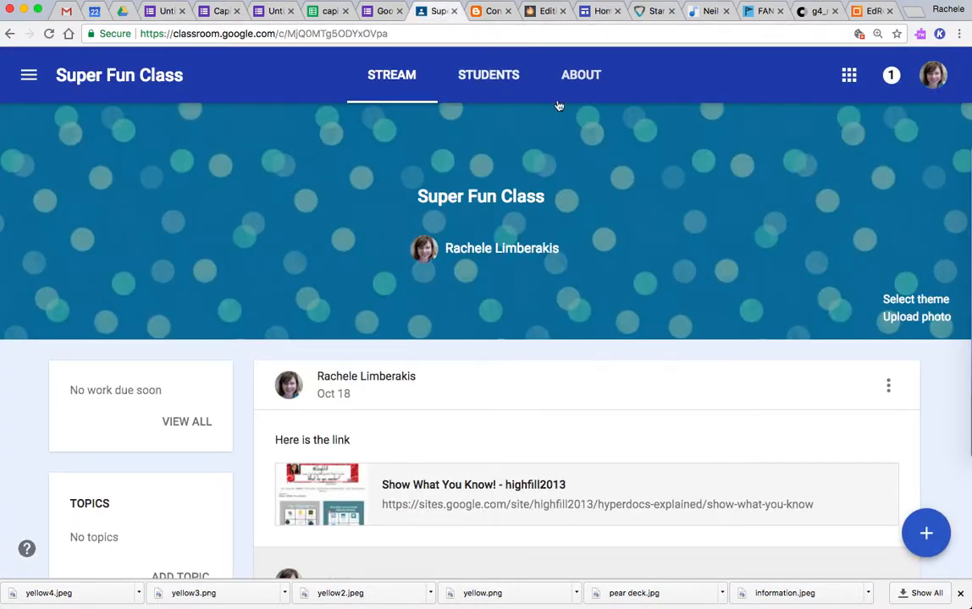
pyautogui.moveTo(926, 531)
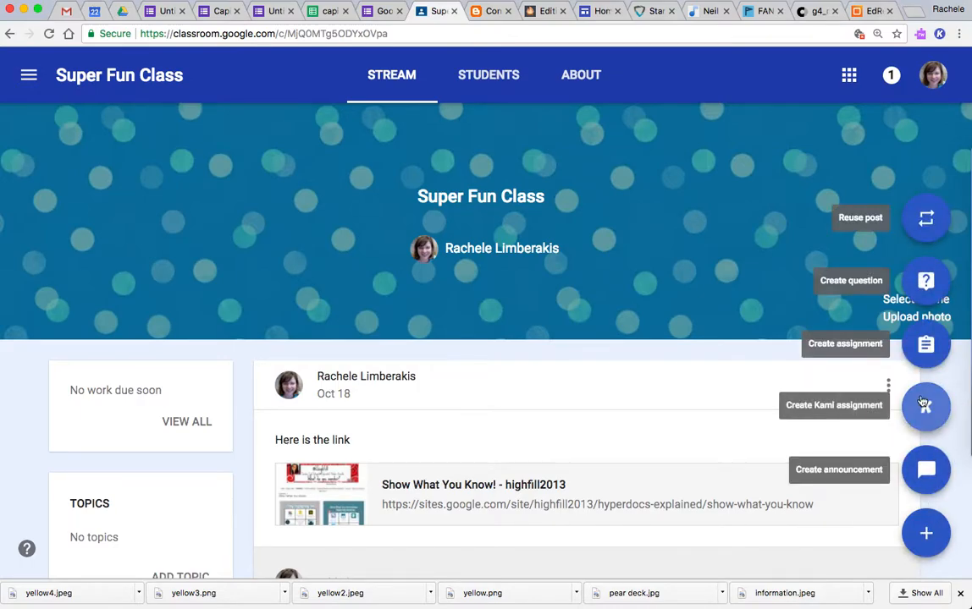
pyautogui.click(926, 345)
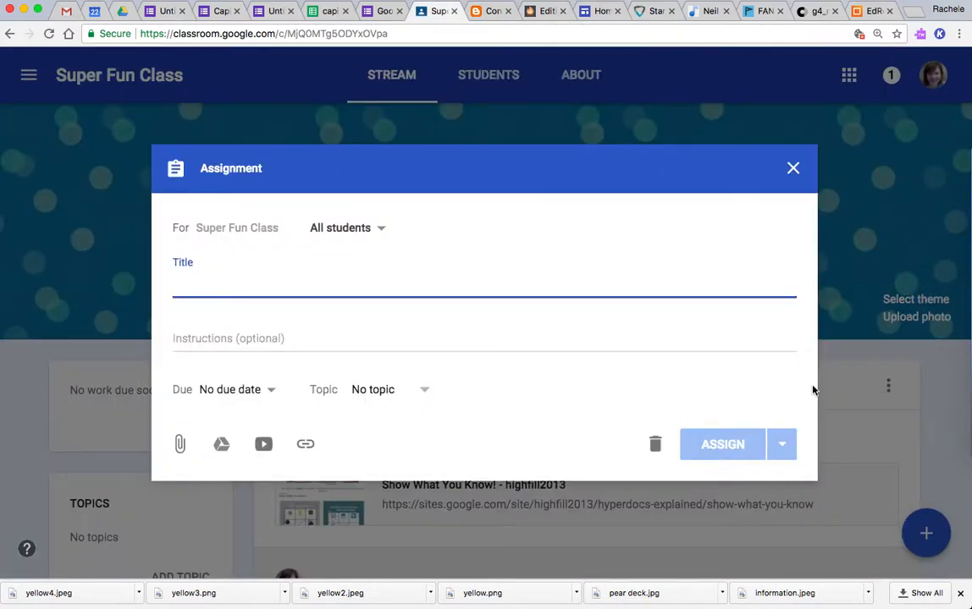
pyautogui.write('Cpa')
pyautogui.press('BackSpace')
pyautogui.press('BackSpace')
pyautogui.write('apital Quiz')
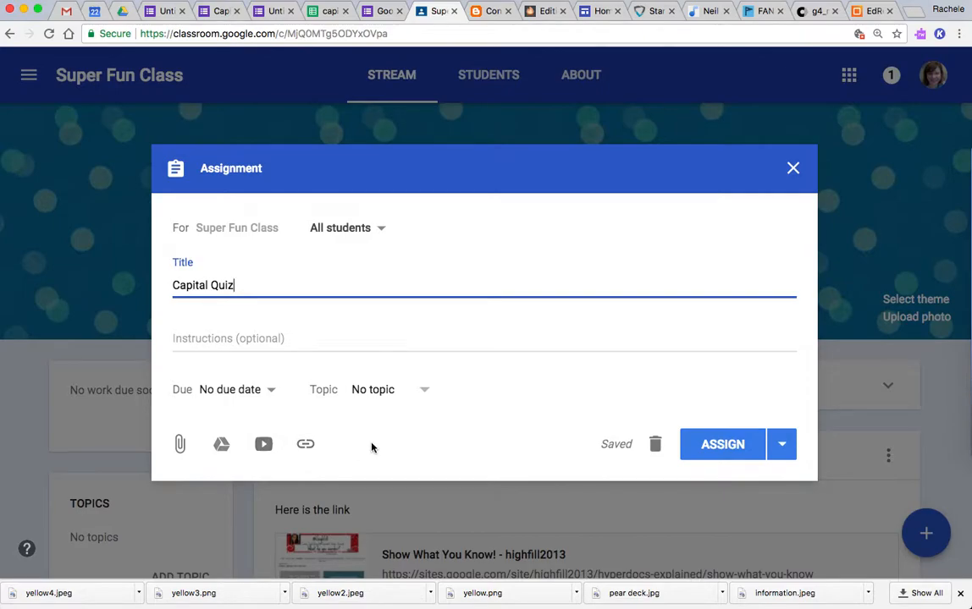
# Attach the recent "Untitled form" quiz from Google Drive to the assignment and assign it to the class.
pyautogui.click(222, 446)
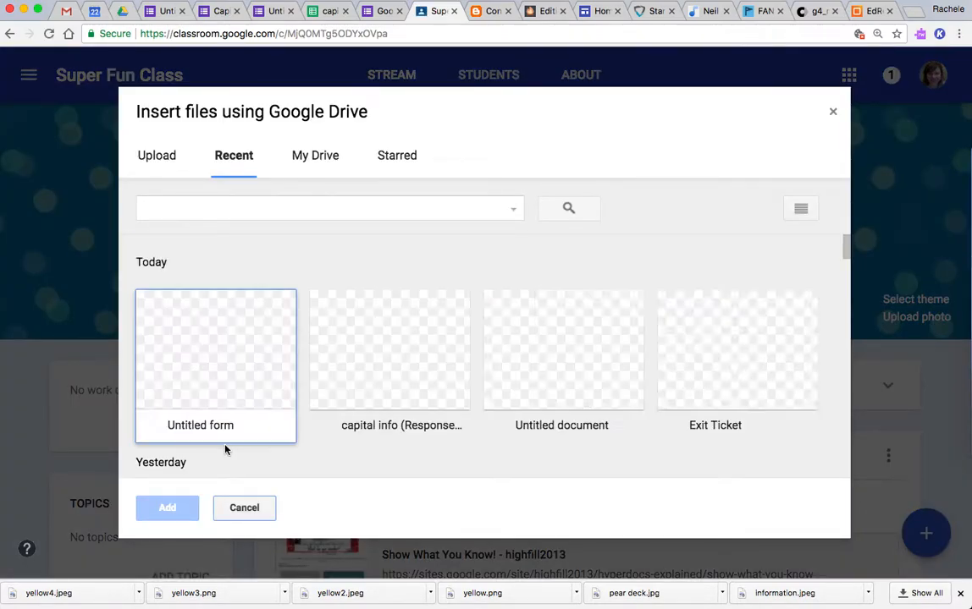
pyautogui.click(196, 375)
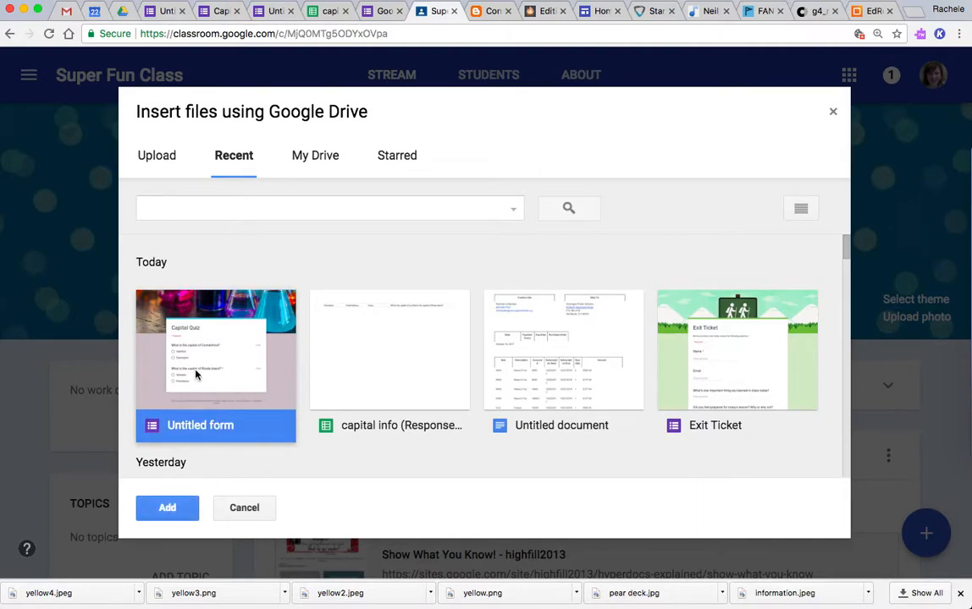
pyautogui.click(167, 508)
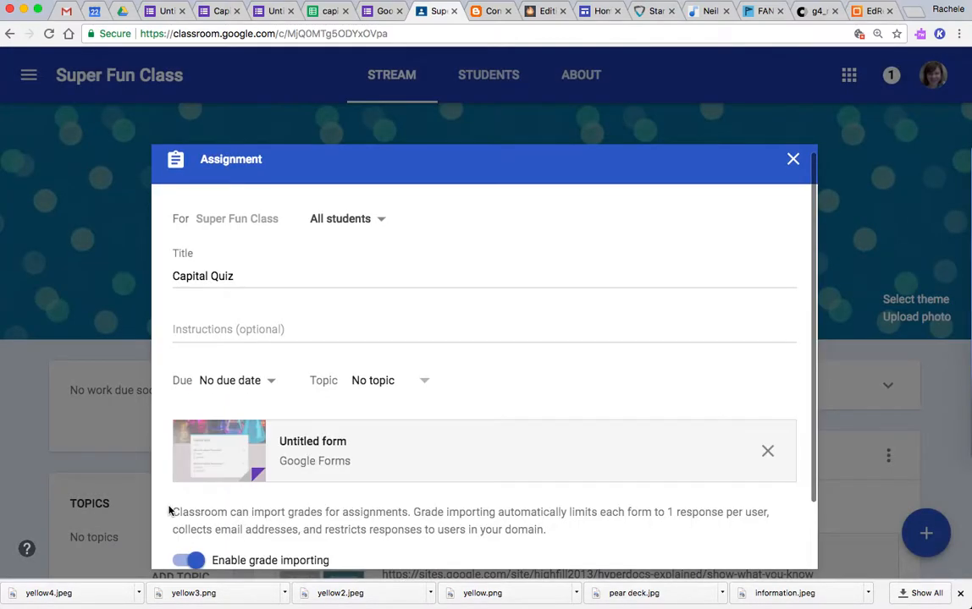
pyautogui.scroll(-3, 440, 404)
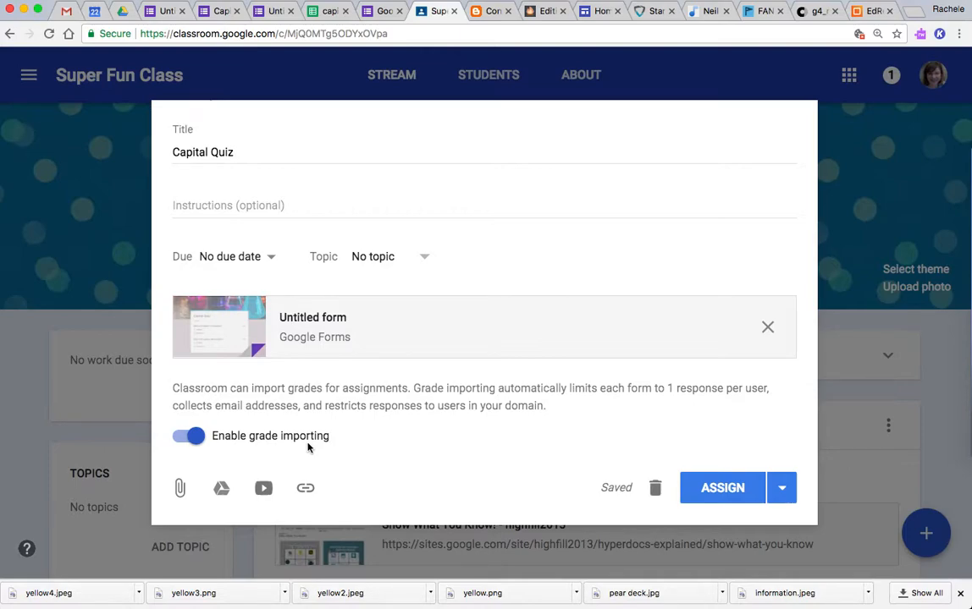
pyautogui.click(774, 497)
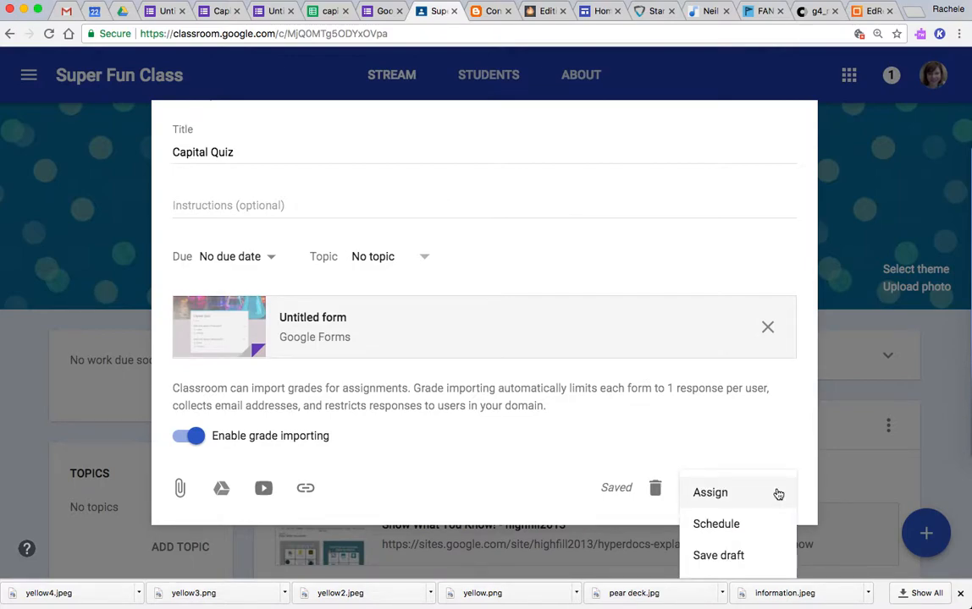
pyautogui.click(715, 495)
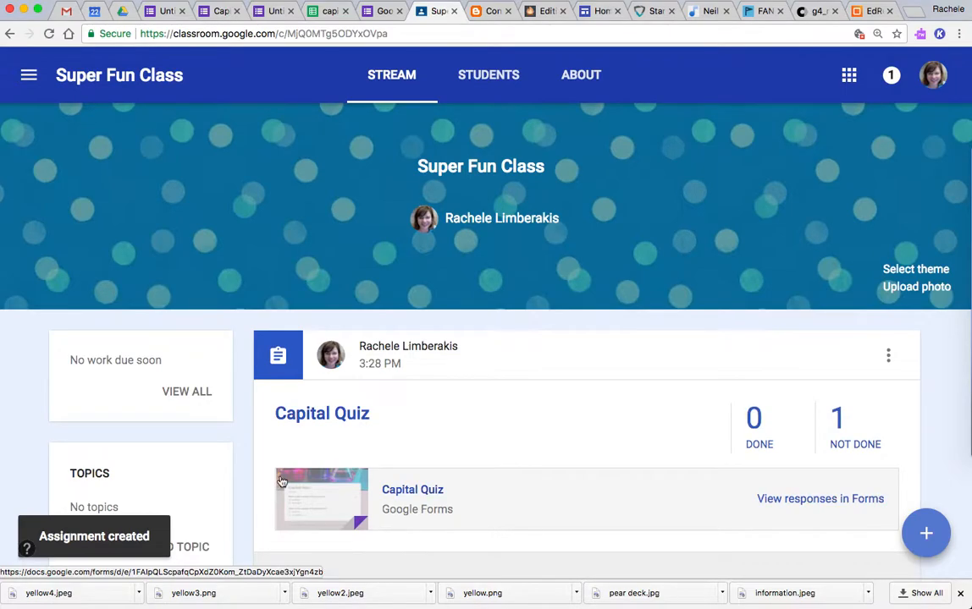
# View the student work page of the Capital Quiz assignment, then return to the class stream and examine the posted assignment.
pyautogui.click(322, 415)
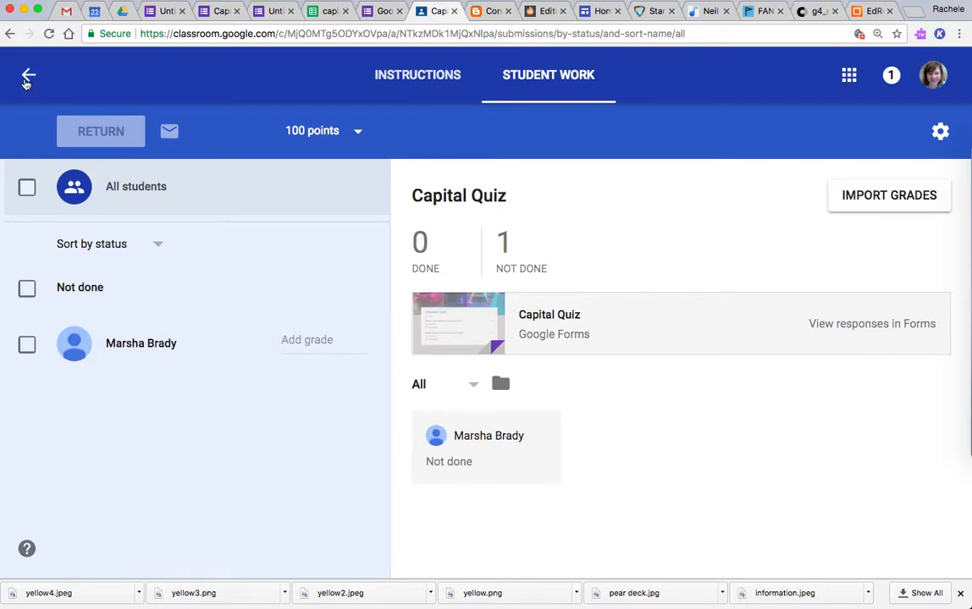
pyautogui.click(27, 77)
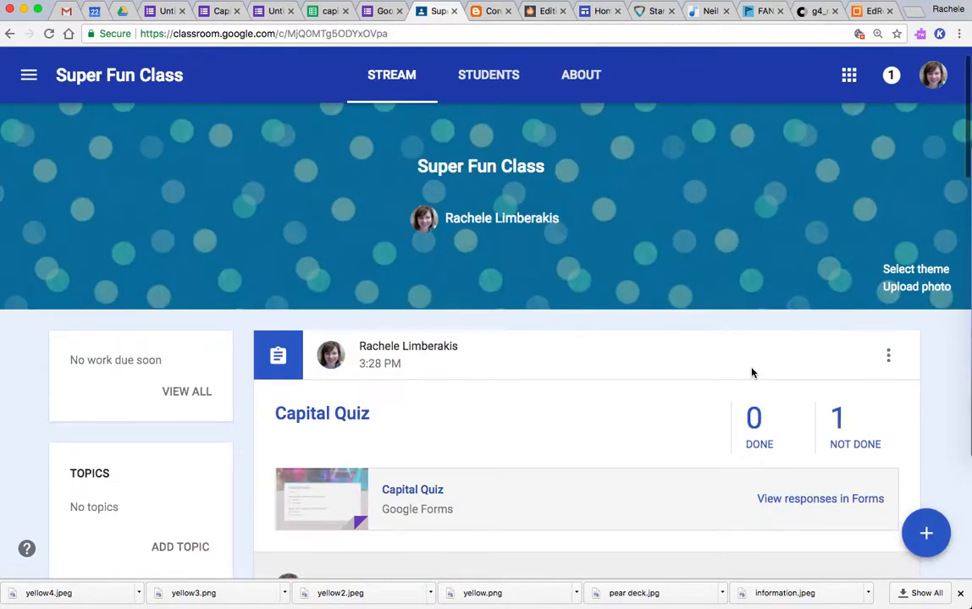
pyautogui.scroll(-2, 751, 372)
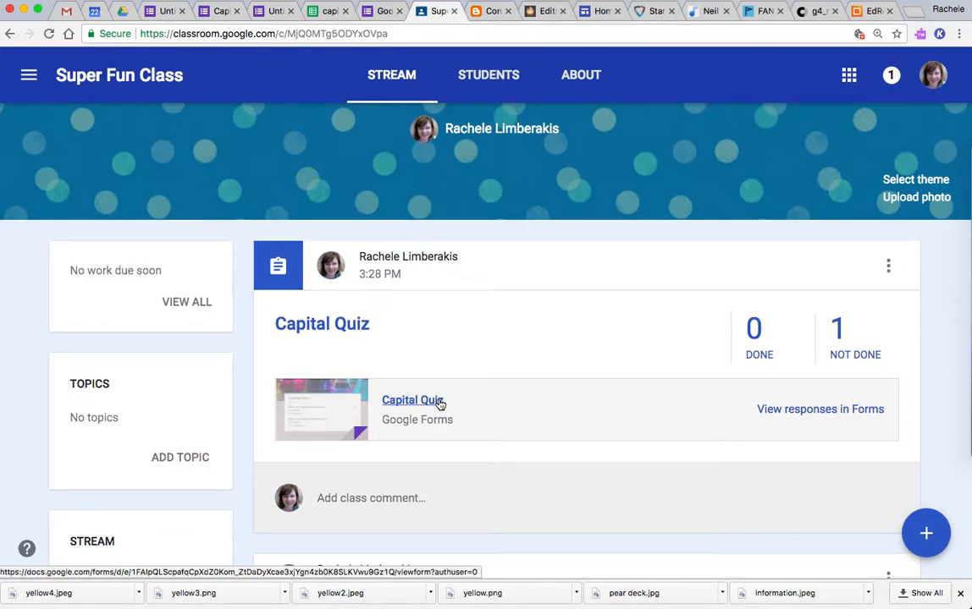
pyautogui.scroll(2, 440, 404)
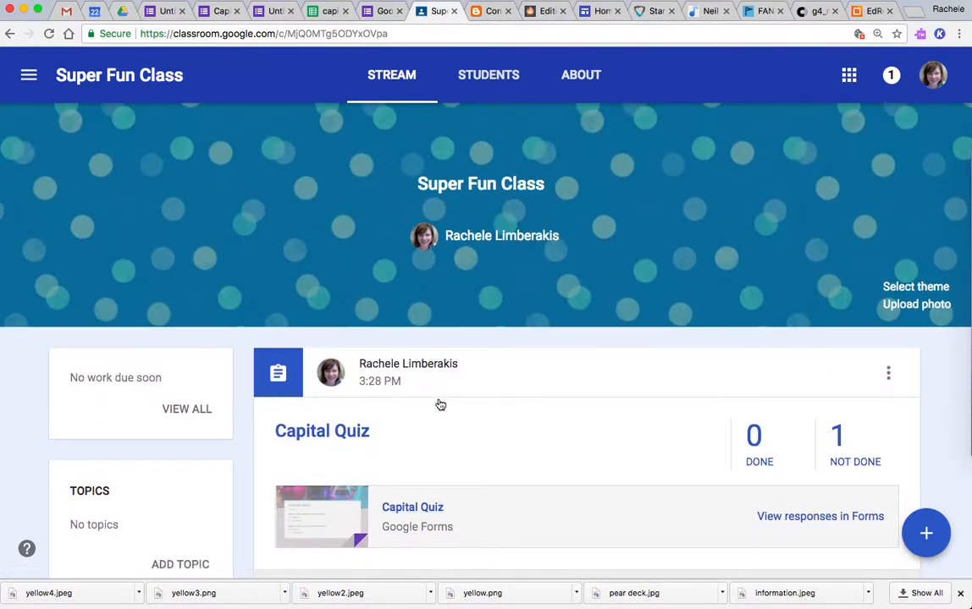